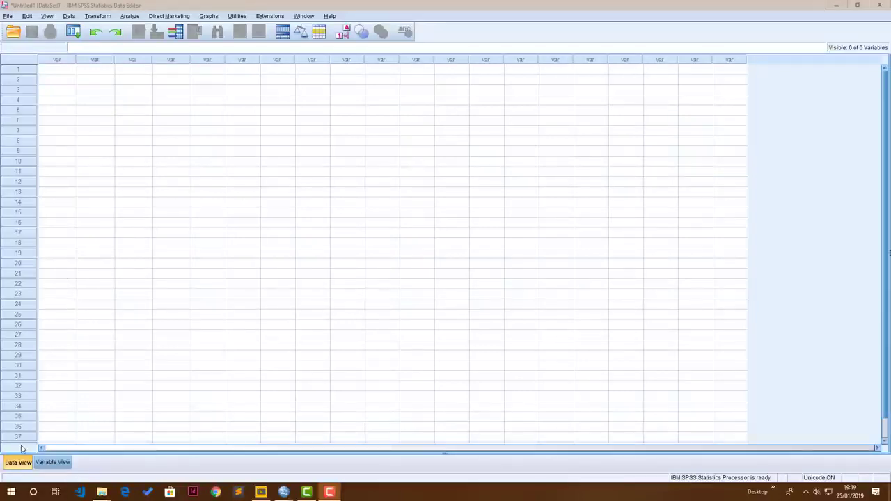
Step: Switch to Variable View and create the first variable with the name InterviewID
left_click(13, 468)
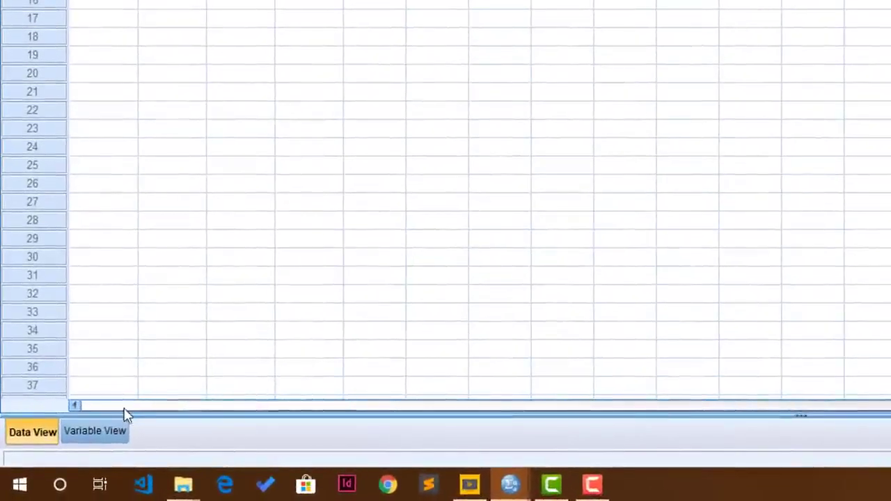
left_click(68, 450)
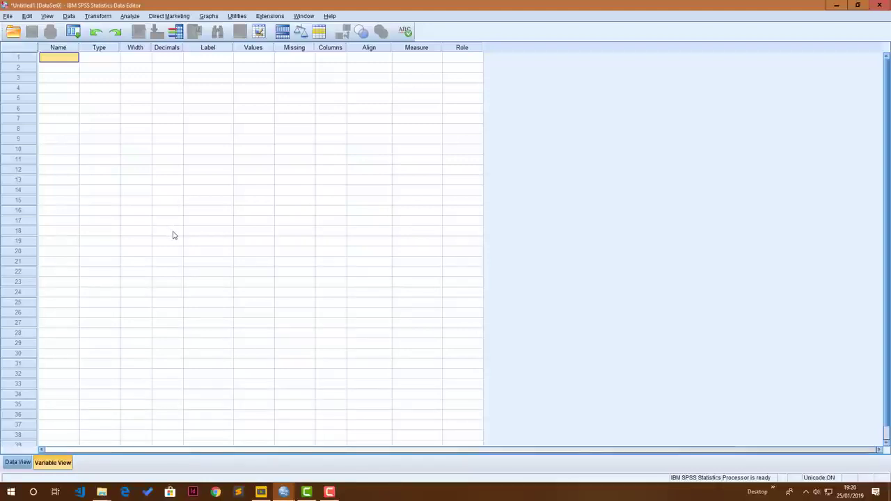
left_click(55, 49)
left_click(56, 57)
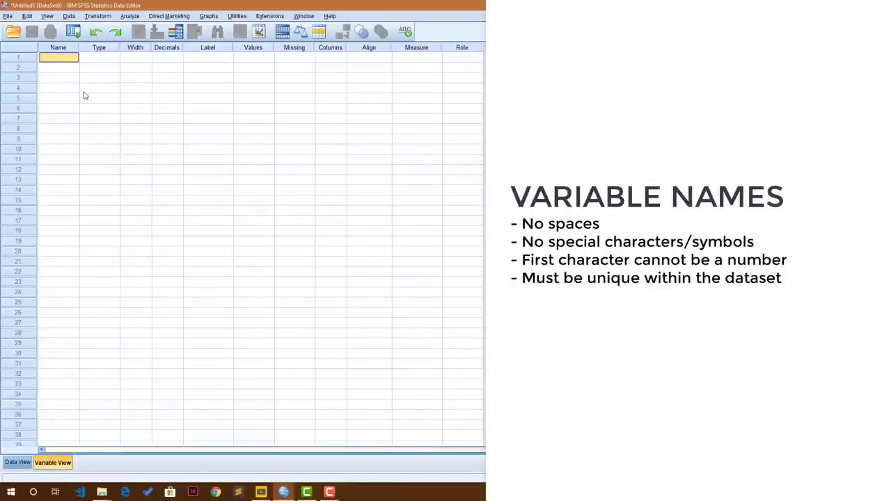
type("Inter")
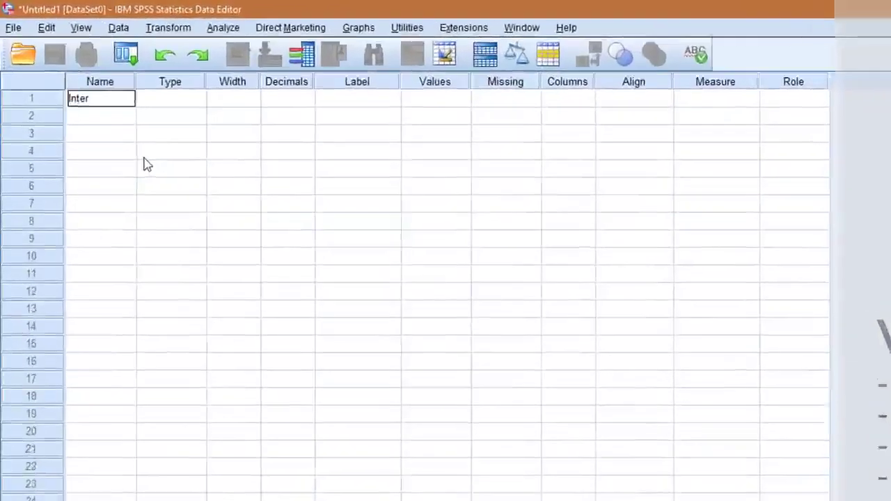
type("viewID")
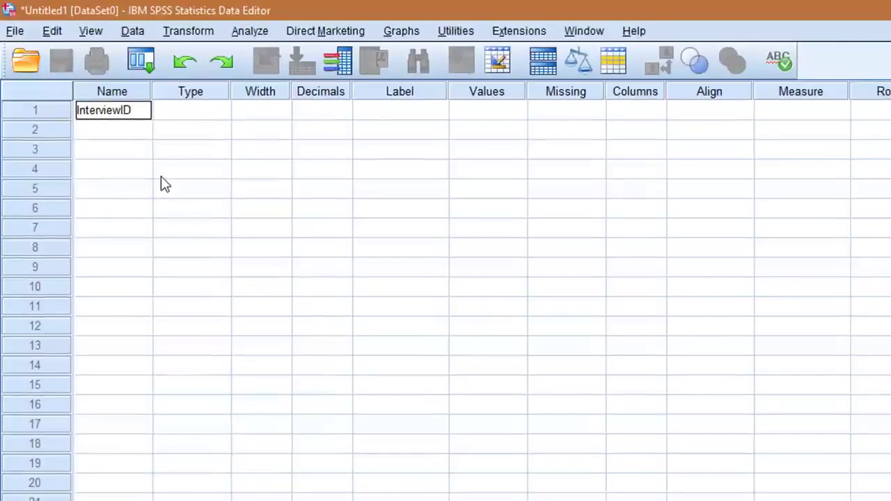
key("Tab")
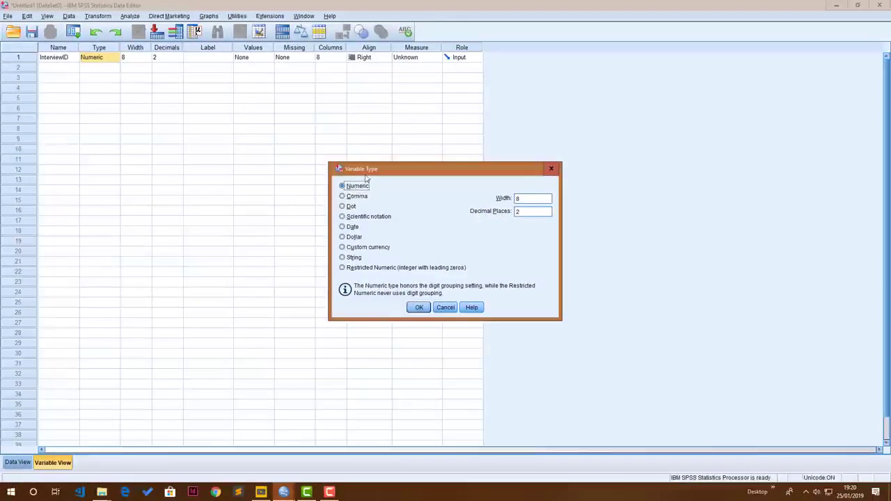
Step: Accept the Numeric type for the InterviewID variable and set its decimals to 0
left_click(419, 307)
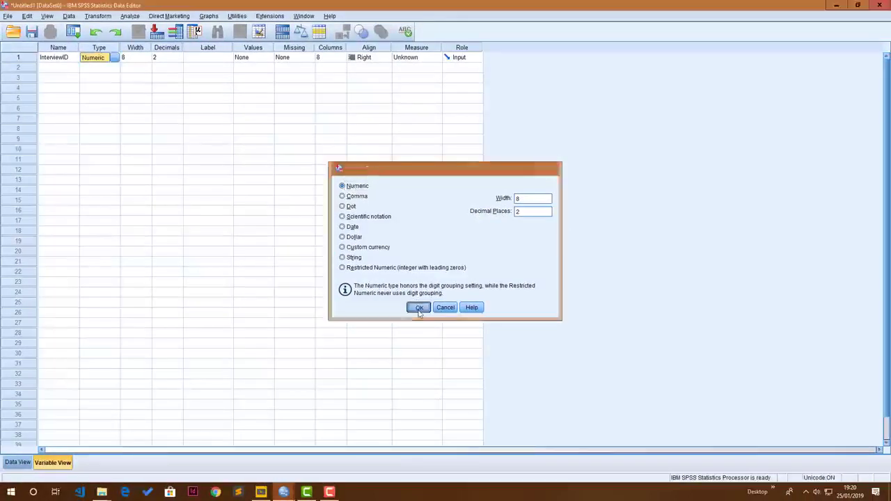
left_click(129, 57)
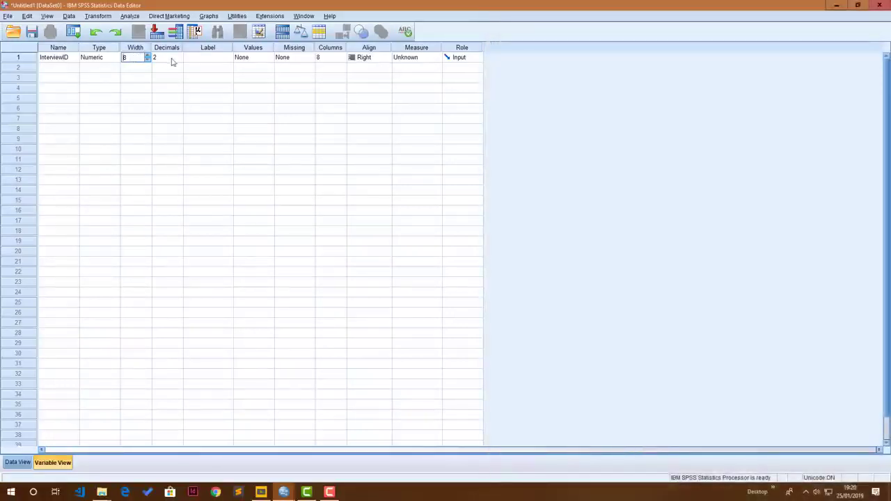
left_click(168, 50)
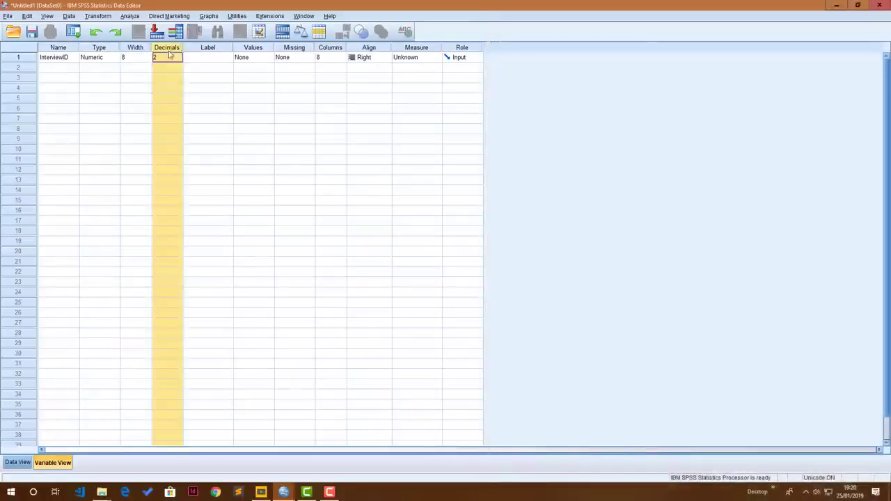
left_click(156, 58)
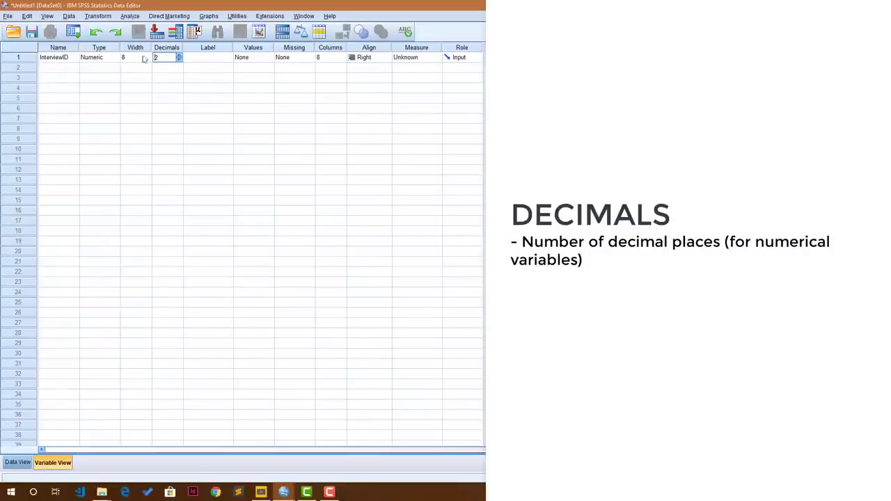
left_click(178, 61)
left_click(179, 60)
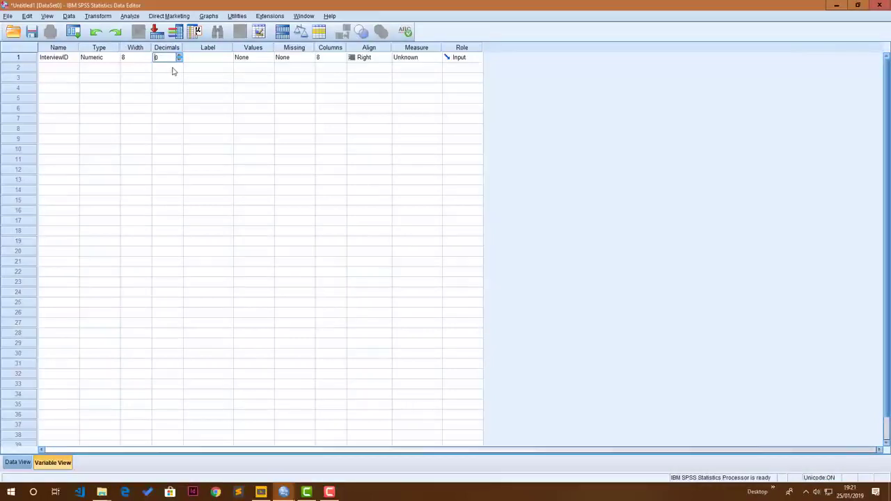
key("Tab")
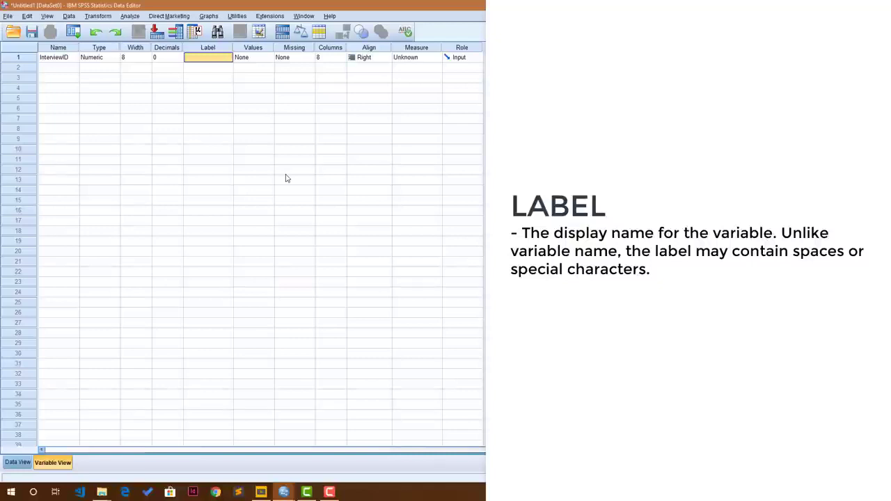
Step: Enter "Interview ID" as the label of the InterviewID variable
type("Interview ID")
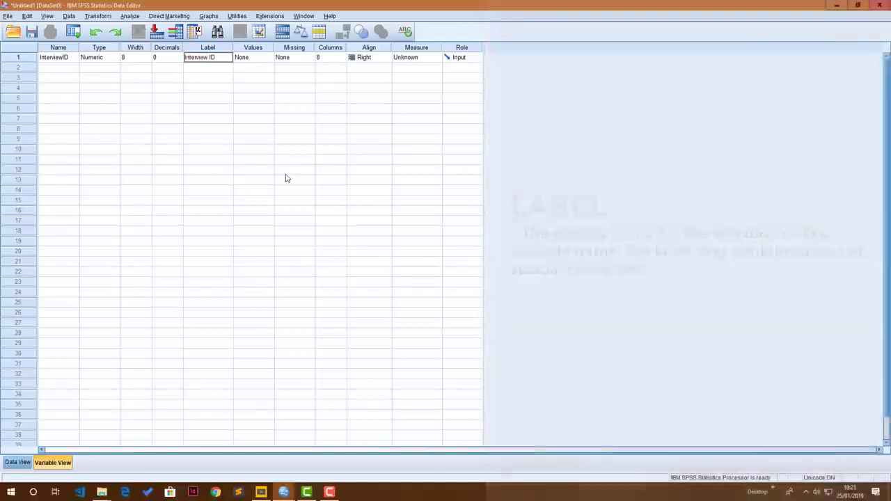
key("Tab")
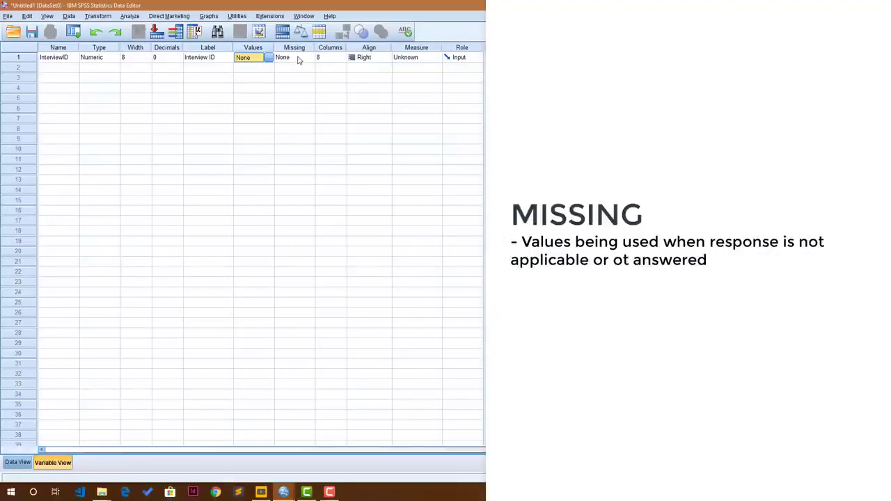
Step: Set the data column width of the InterviewID variable to 15 characters
left_click(299, 60)
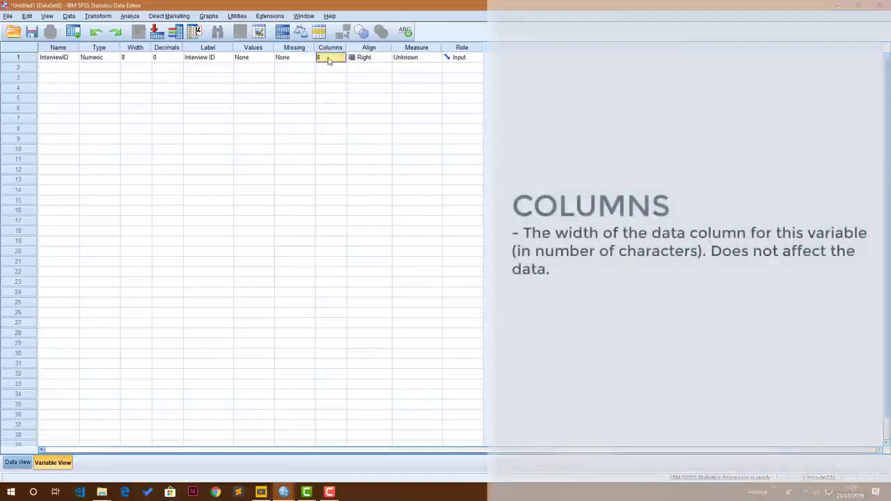
left_click(322, 62)
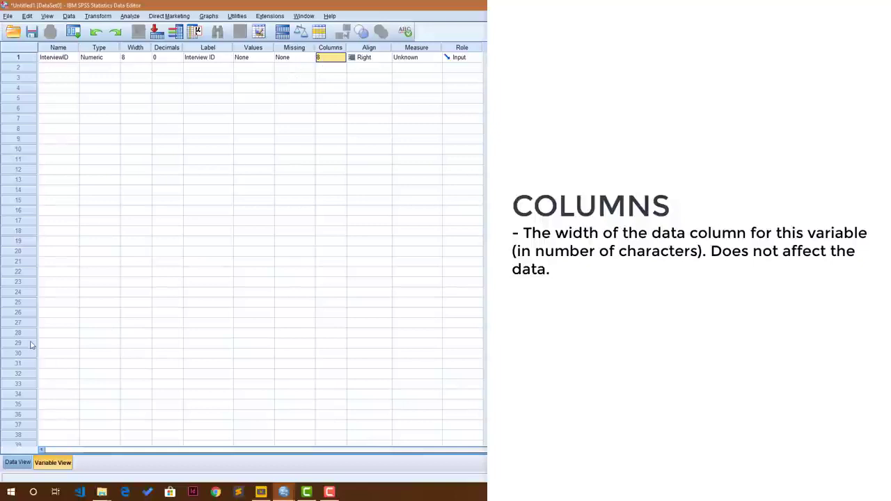
type("15")
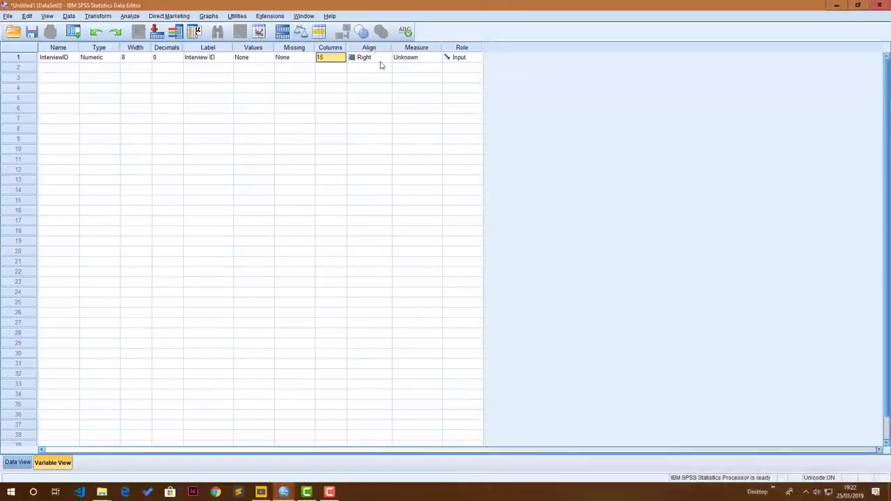
Step: Keep InterviewID aligned Right and set its measurement level to Nominal
left_click(383, 60)
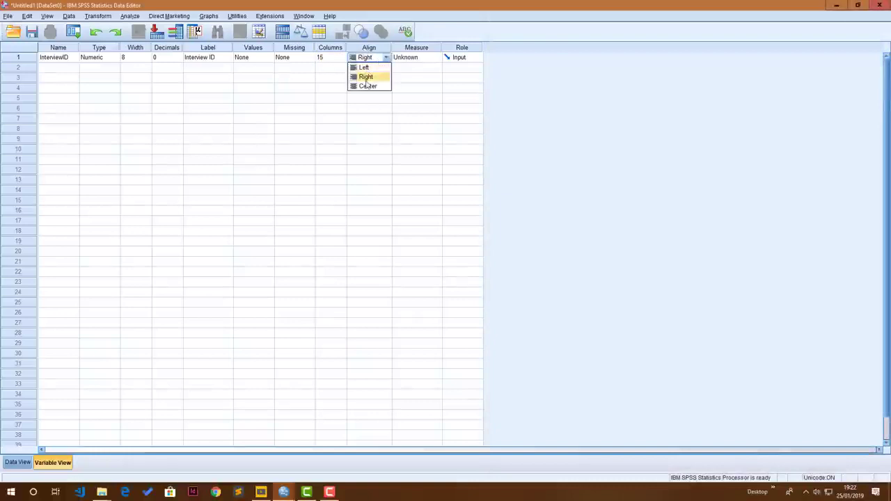
left_click(369, 59)
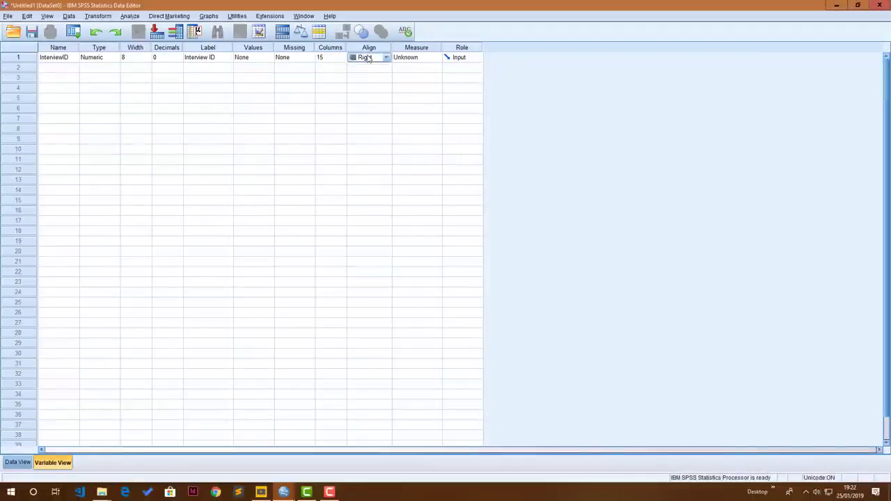
left_click(427, 58)
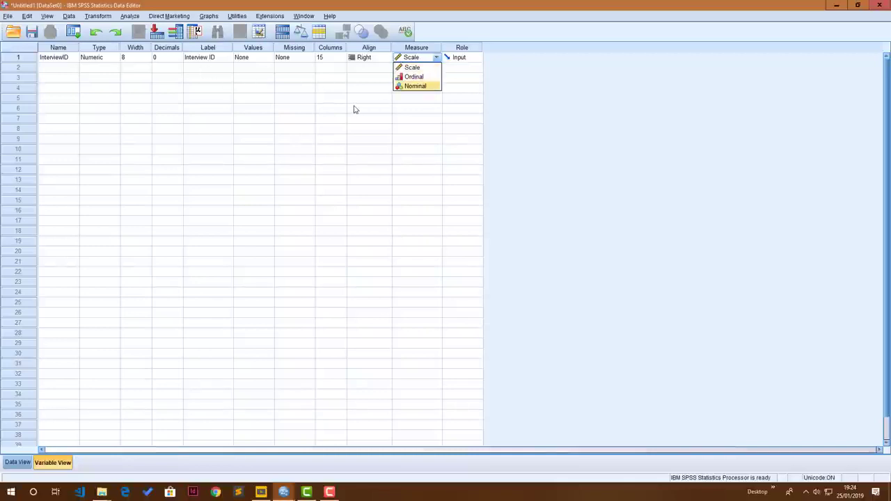
left_click(415, 86)
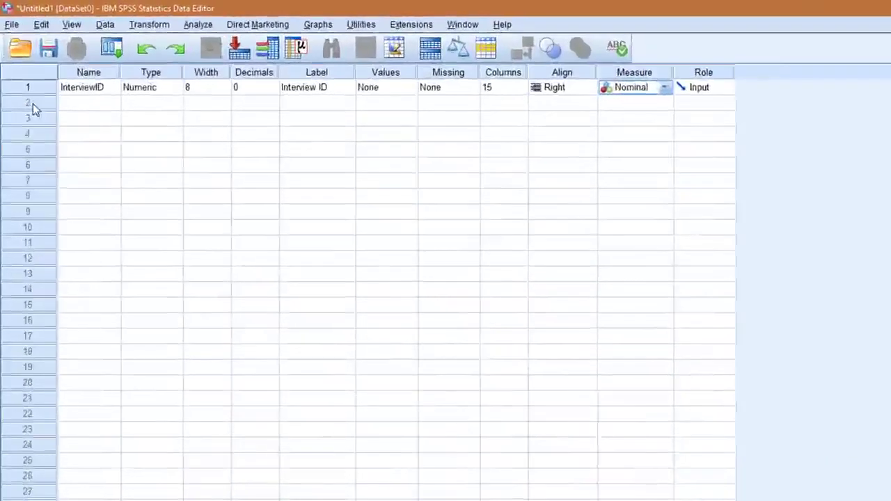
Step: Create a second variable called Name and set its type to String with 8 characters
left_click(87, 105)
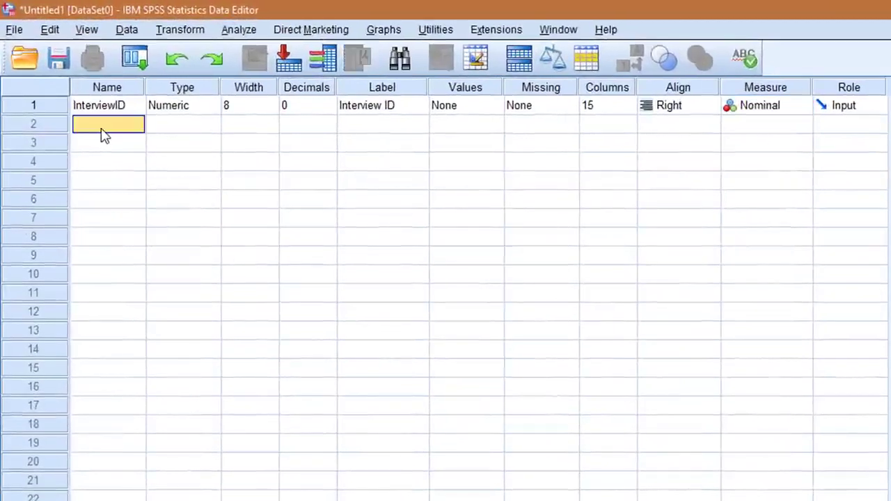
type("Name")
key("Tab")
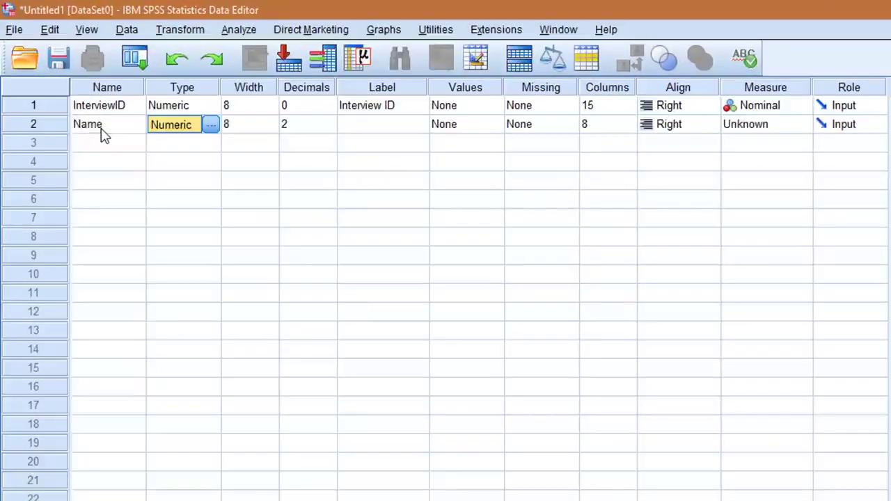
left_click(211, 126)
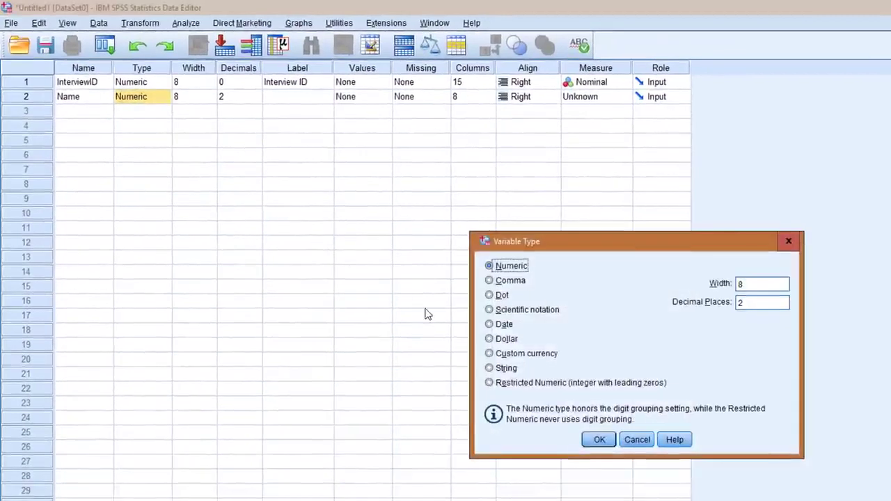
left_click(490, 369)
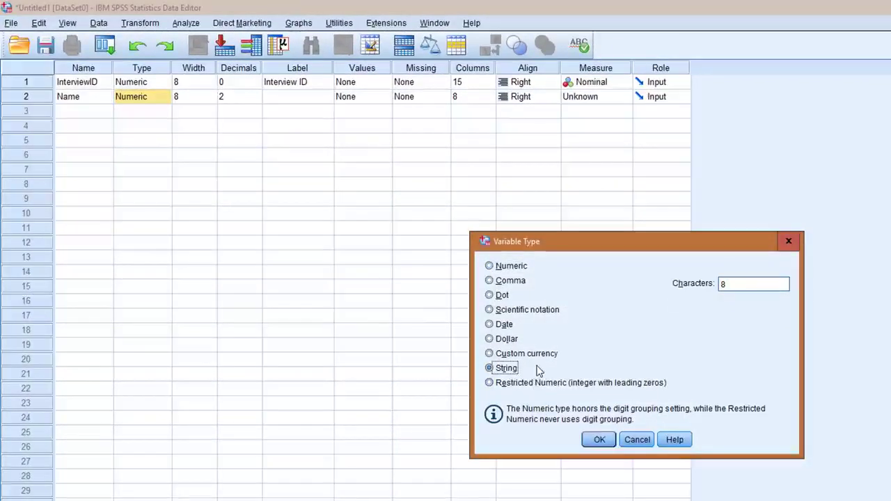
left_click(600, 440)
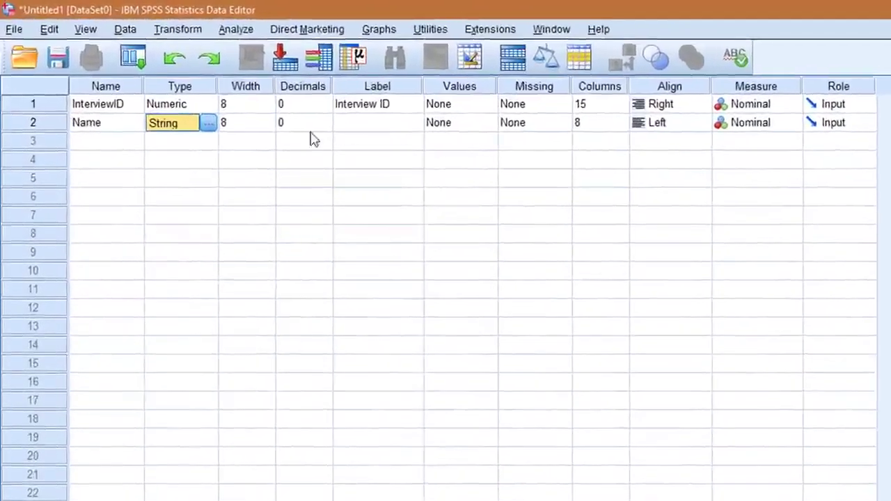
Step: Label the second variable "Name" and choose Nominal as its measurement level
left_click(380, 128)
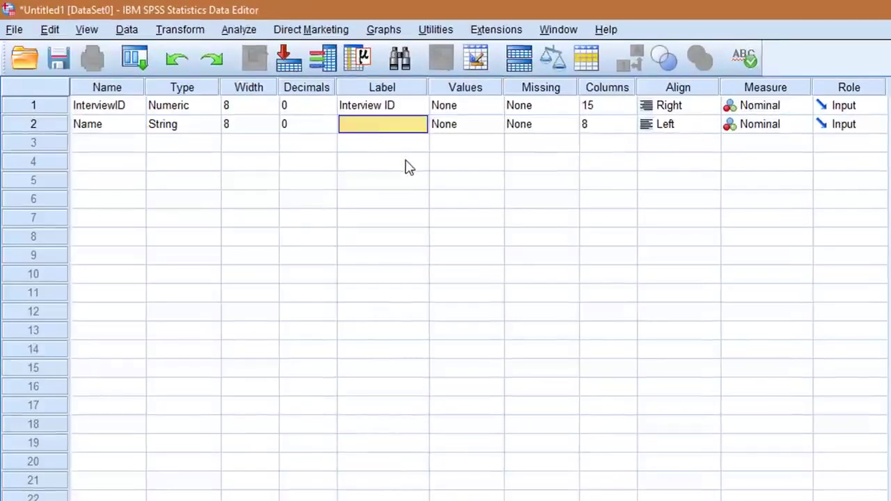
type("Name")
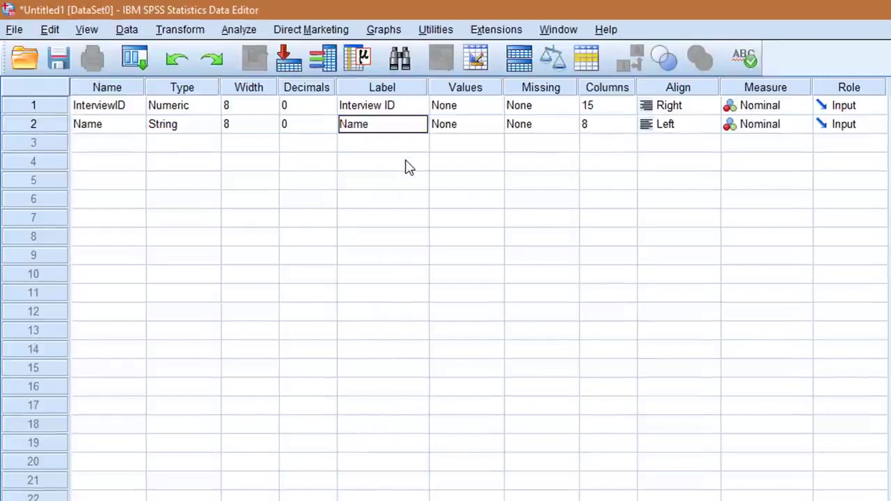
key("Tab")
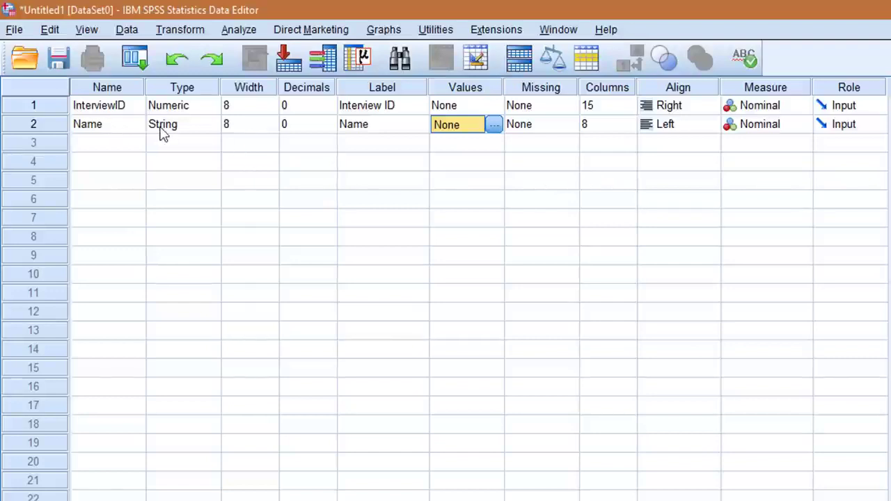
left_click(773, 129)
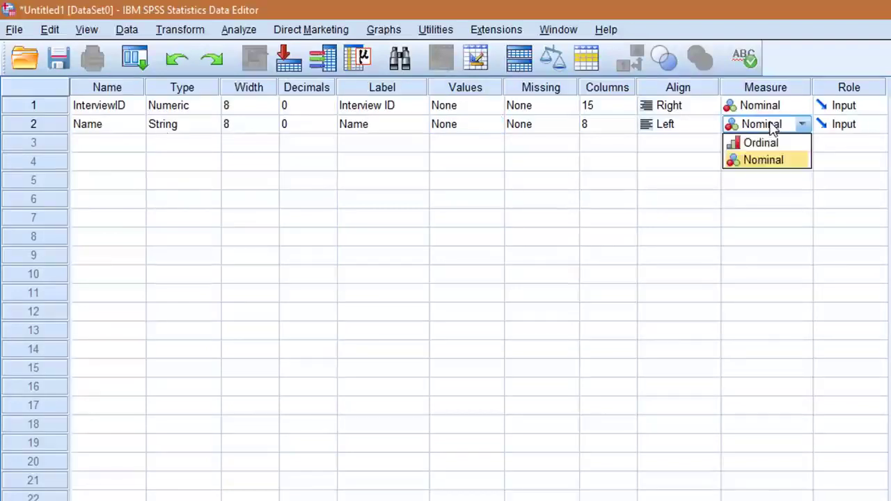
left_click(756, 160)
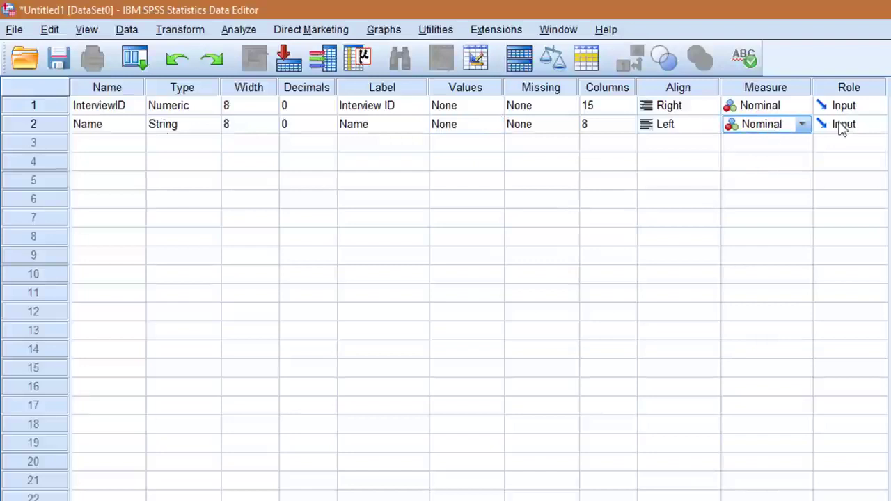
Step: Create a third variable called Gender and set its decimals to 0
left_click(89, 145)
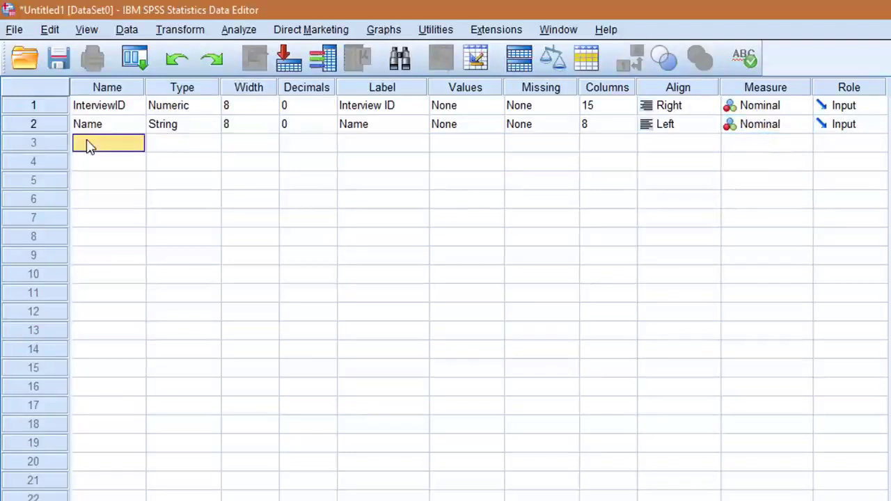
type("Gender")
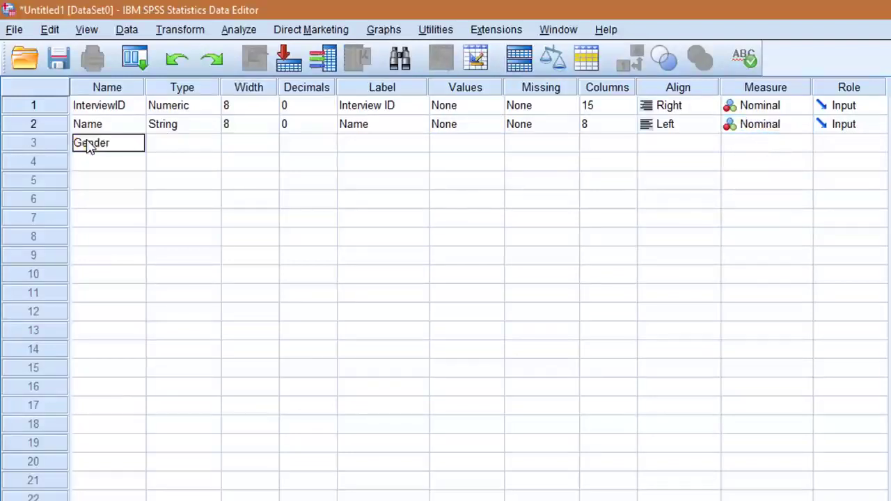
key("Tab")
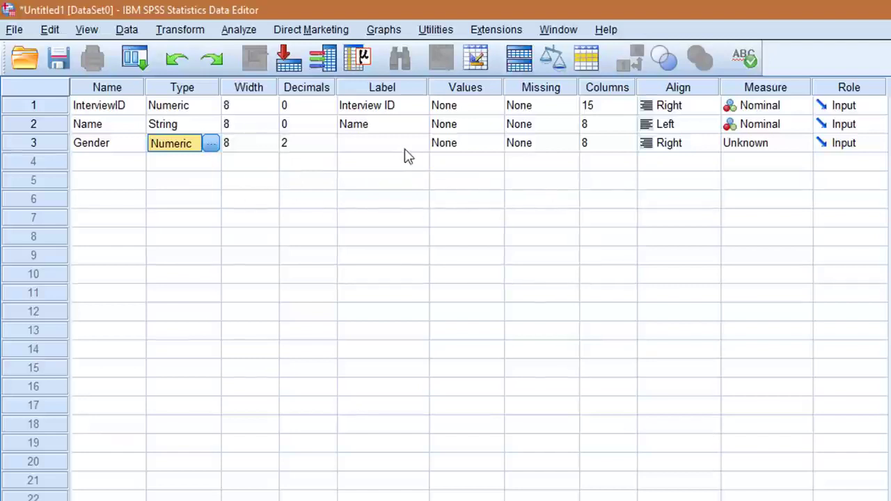
left_click(315, 142)
left_click(329, 147)
left_click(329, 147)
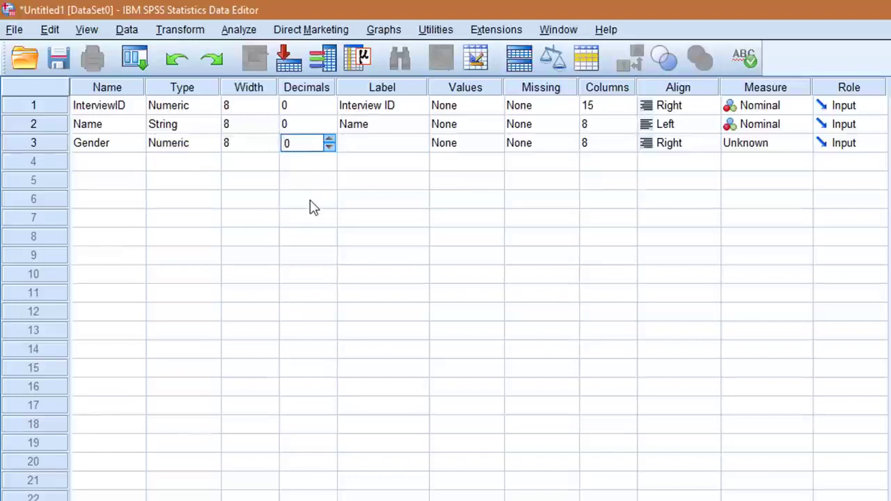
Step: Label the third variable "Gender"
key("Tab")
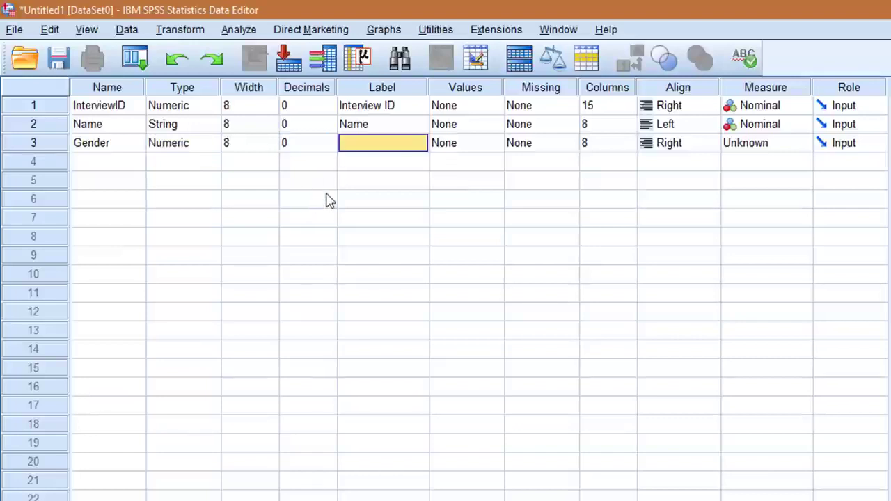
type("Gender")
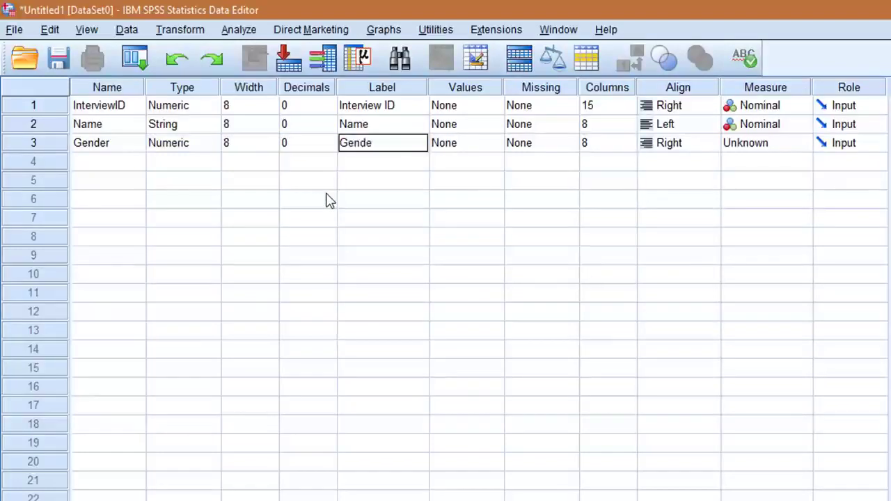
key("Tab")
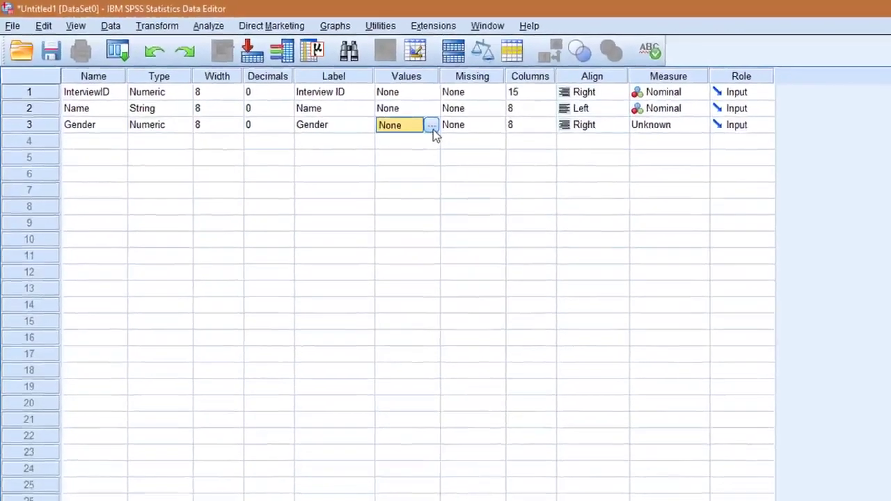
Step: Define Gender's value labels as 1 = "Male" and 2 = "Female" and set its measurement level to Nominal
left_click(432, 127)
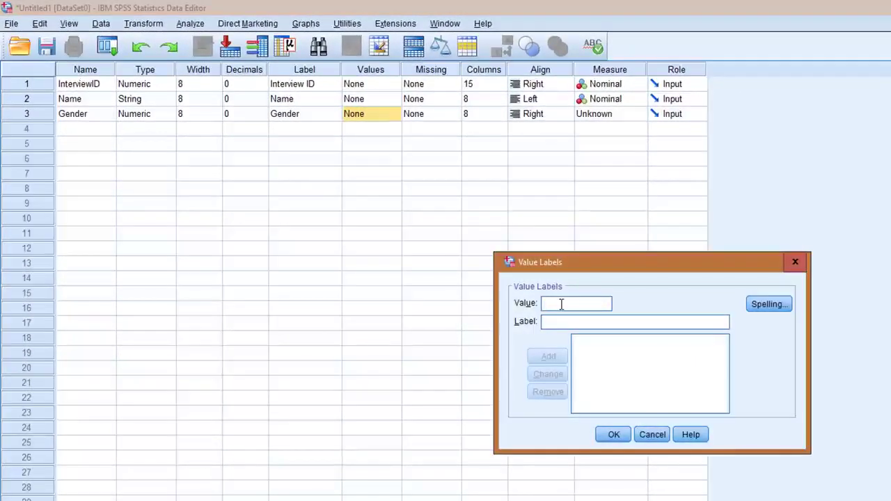
type("1")
key("Tab")
type("Male")
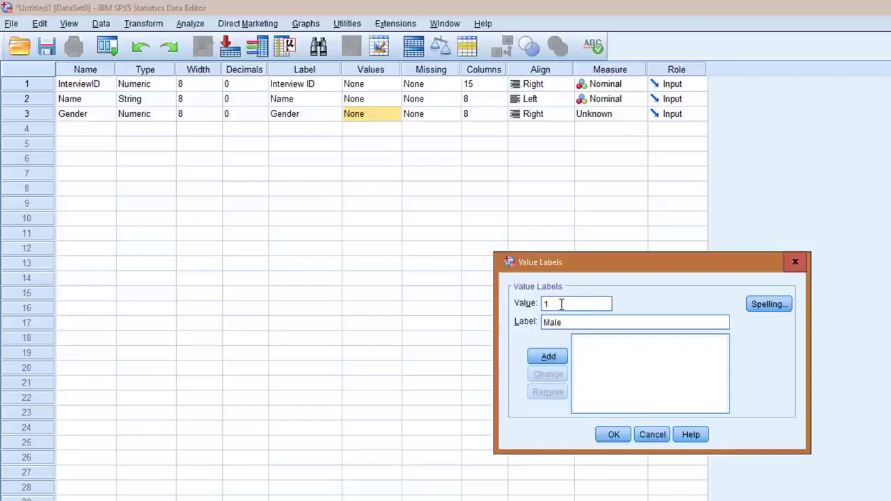
left_click(547, 356)
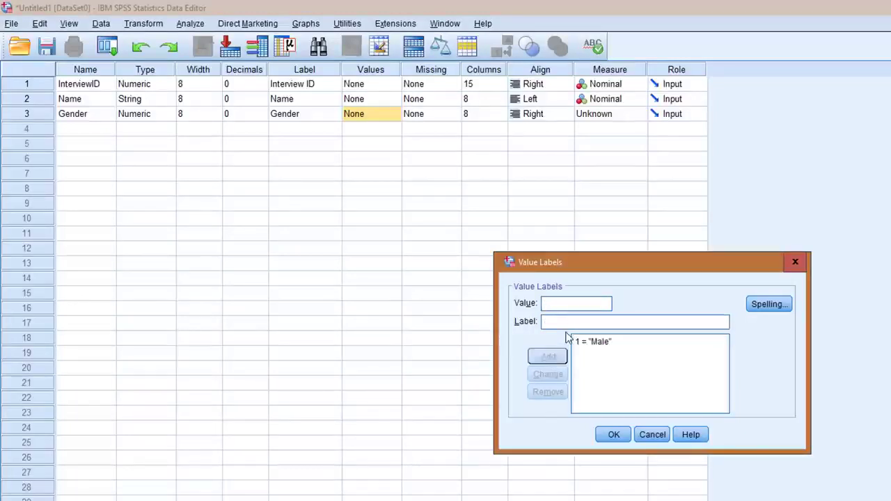
type("M")
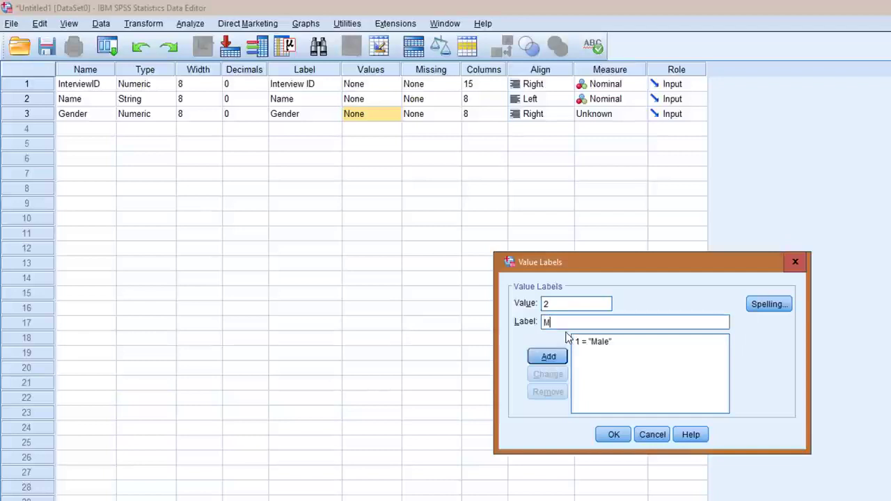
key("BackSpace")
type("Female")
left_click(561, 357)
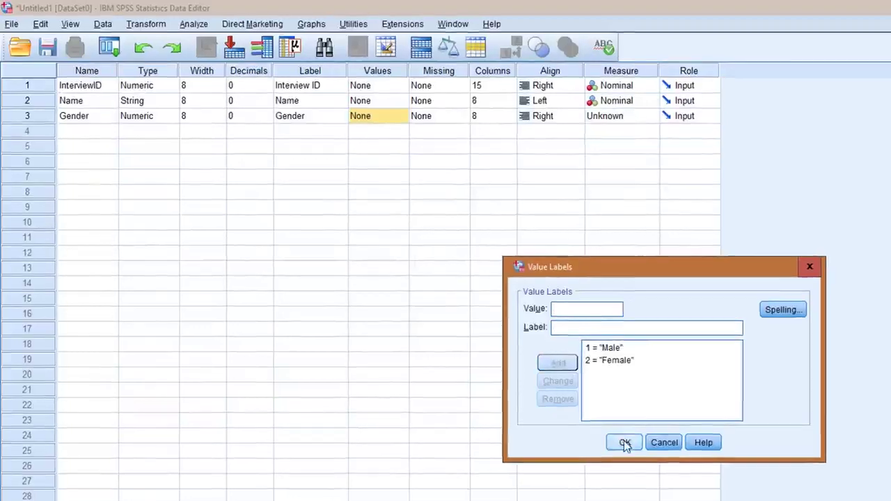
left_click(614, 434)
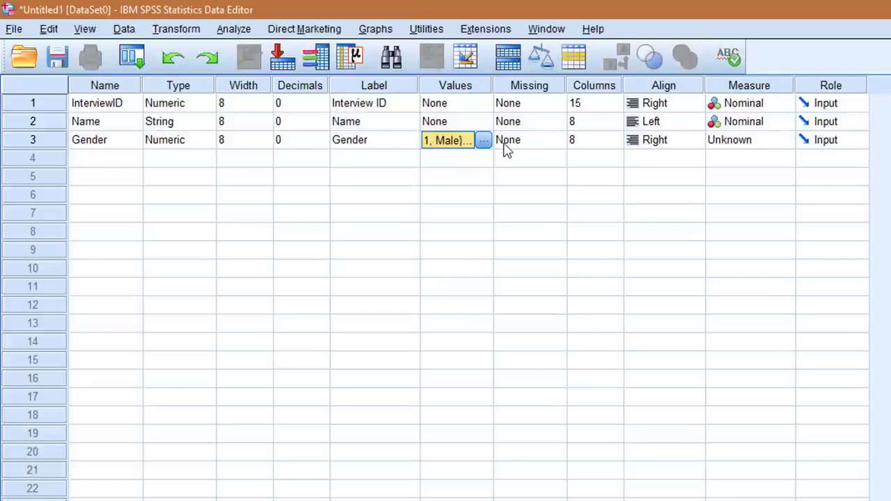
left_click(758, 147)
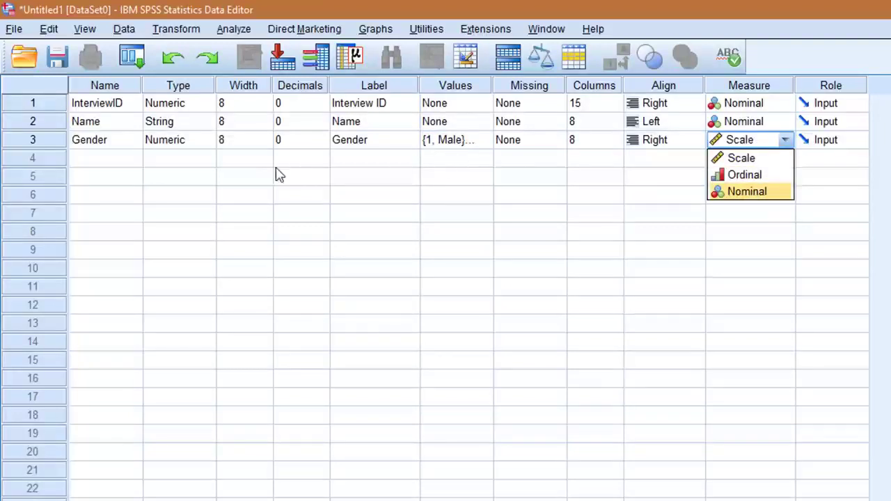
left_click(750, 195)
Step: Create a fourth variable called Age with the Numeric type
left_click(99, 164)
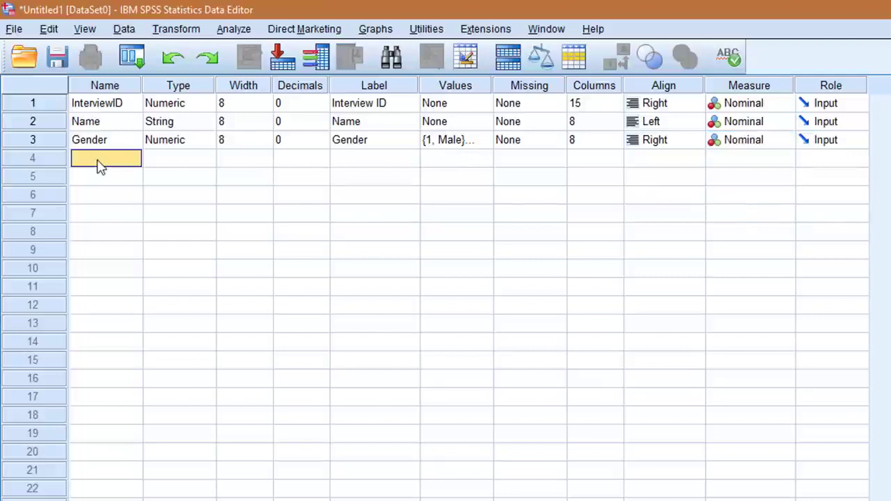
type("Age")
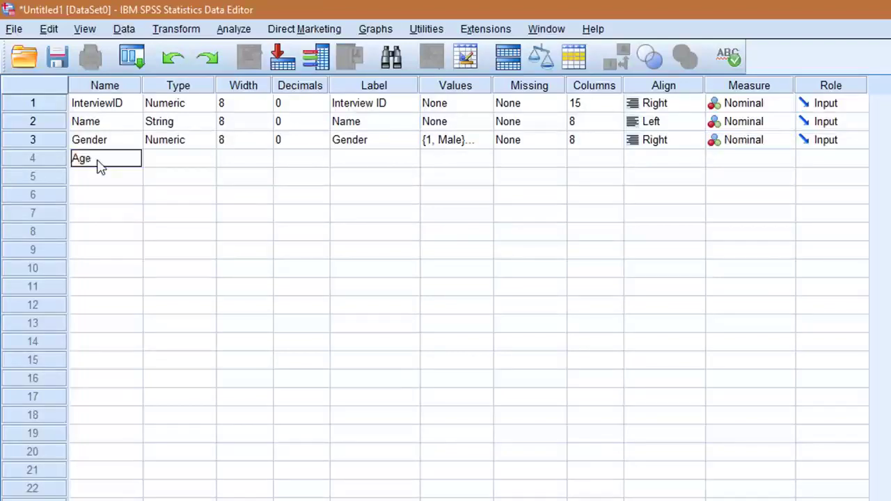
left_click(178, 161)
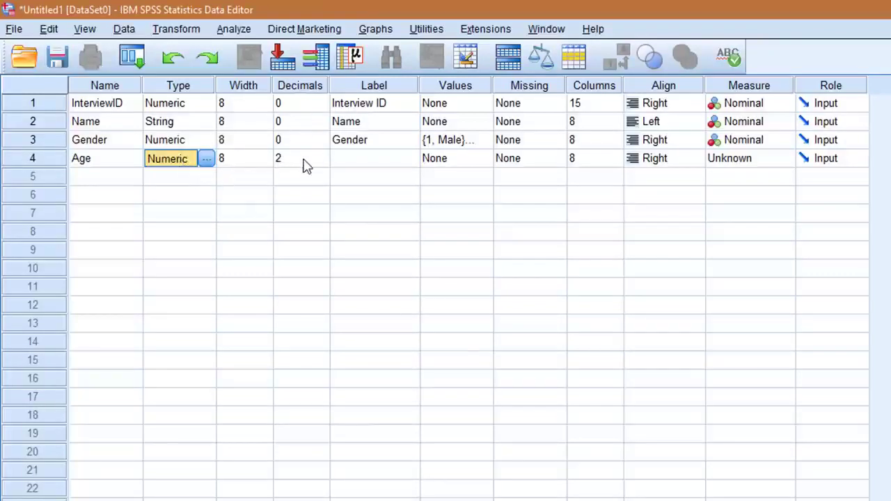
Step: Label the fourth variable "Age" and set its measurement level to Scale
left_click(361, 164)
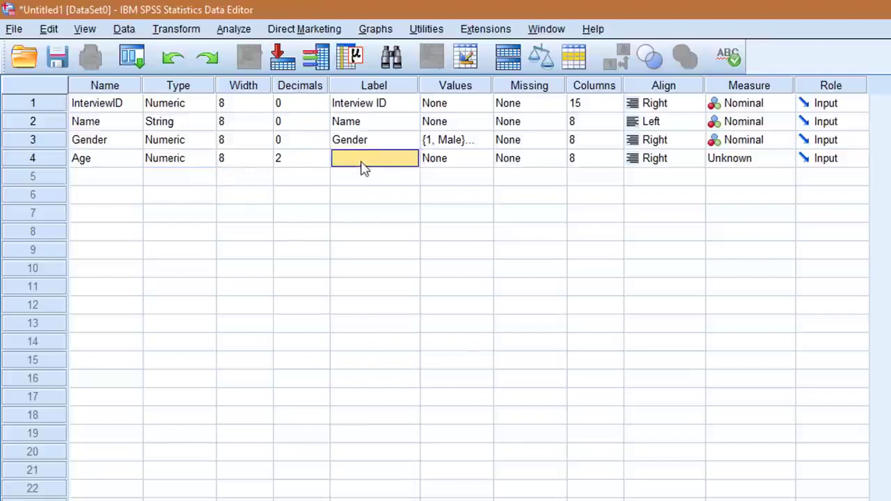
type("Ag")
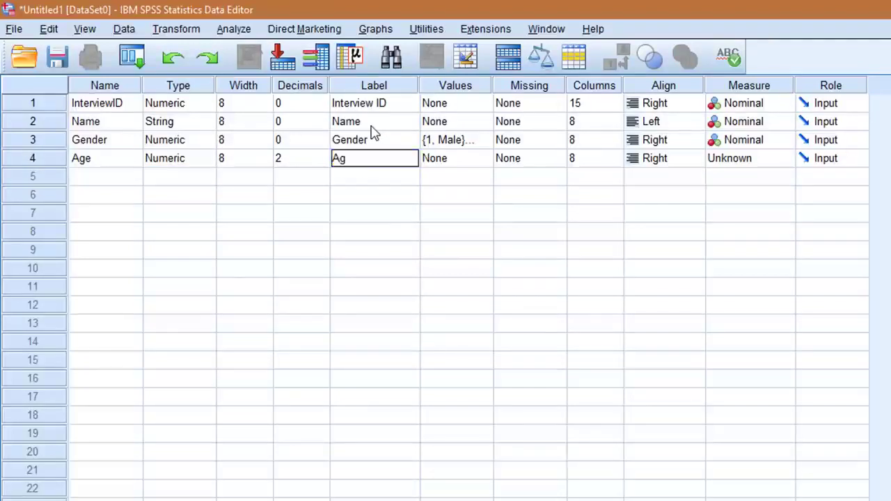
type("e")
left_click(434, 161)
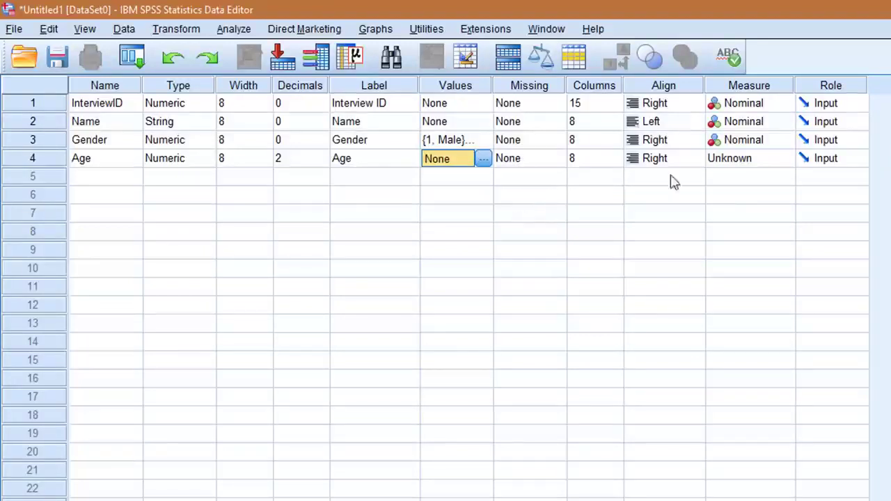
left_click(765, 159)
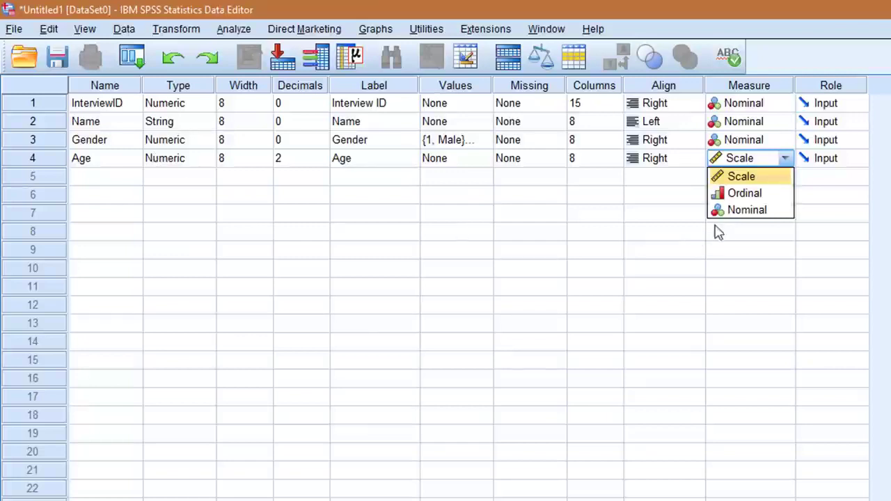
left_click(760, 178)
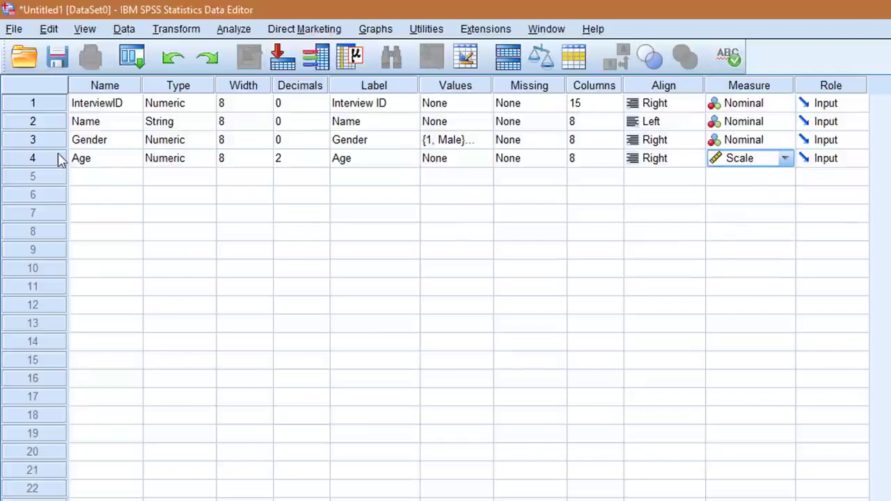
Step: Create a fifth variable called Rice and set its decimals to 0
left_click(100, 181)
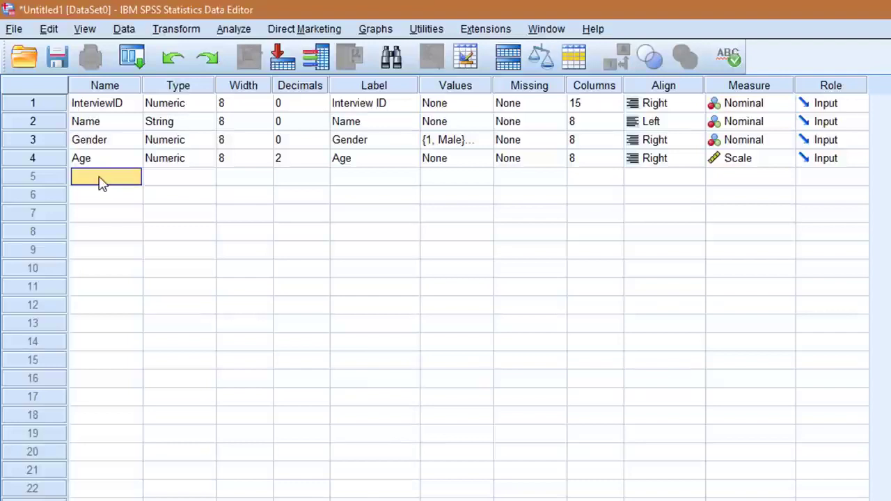
type("Rice")
key("Tab")
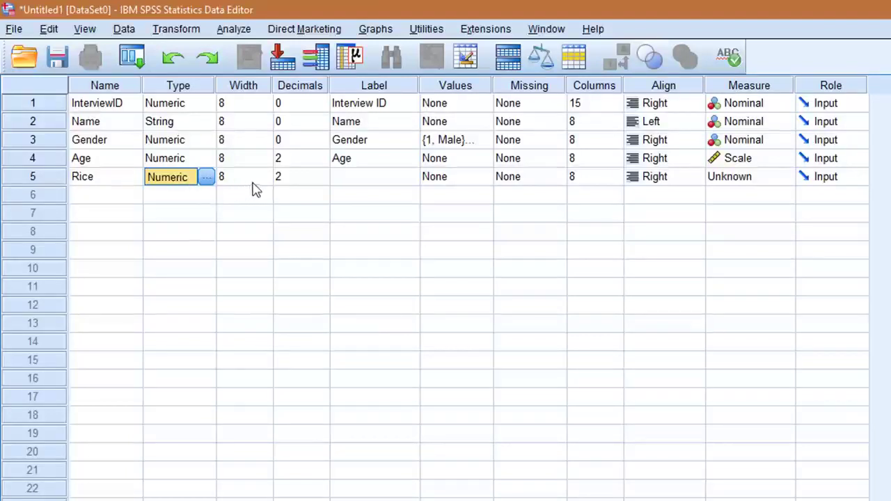
left_click(292, 183)
left_click(322, 180)
left_click(321, 179)
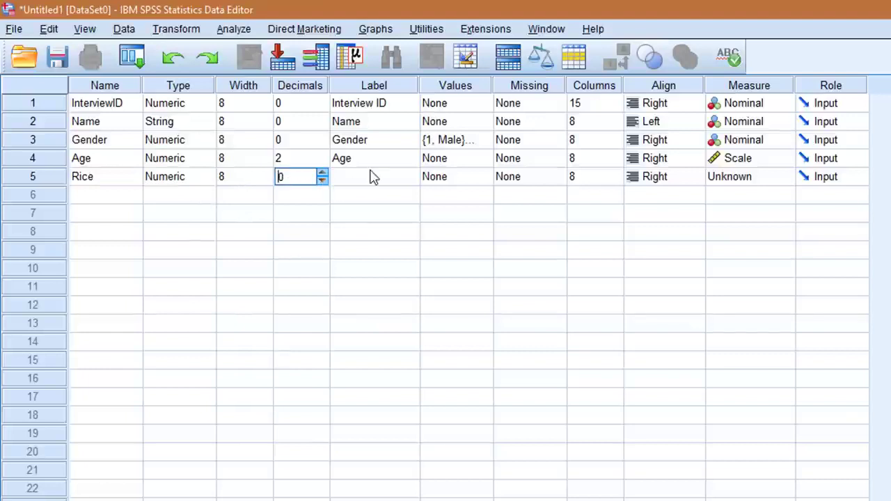
Step: Label the Rice variable "Did you eat rice in the past 7 days"
left_click(370, 181)
type("Rice")
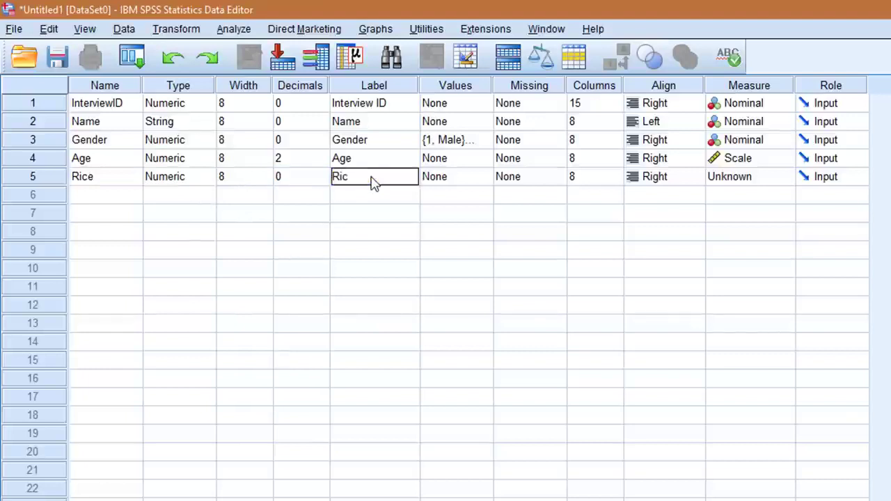
key("BackSpace")
key("BackSpace")
key("BackSpace")
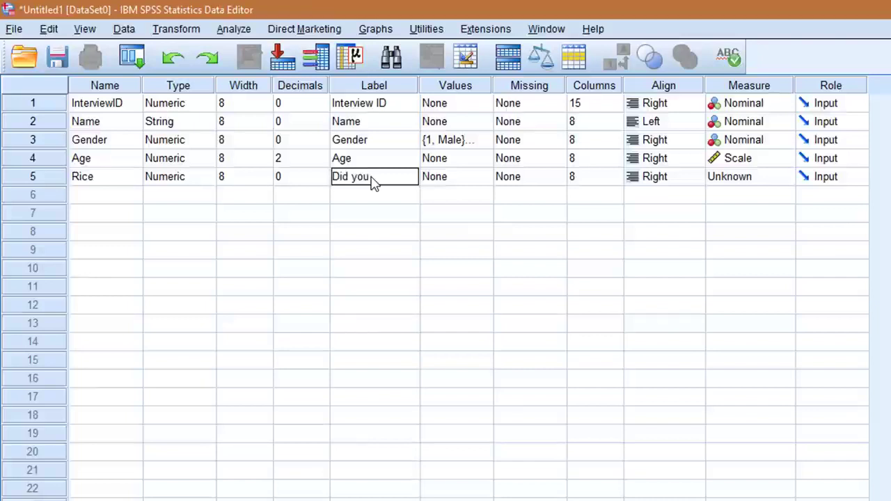
type("Did you eat rice in the past")
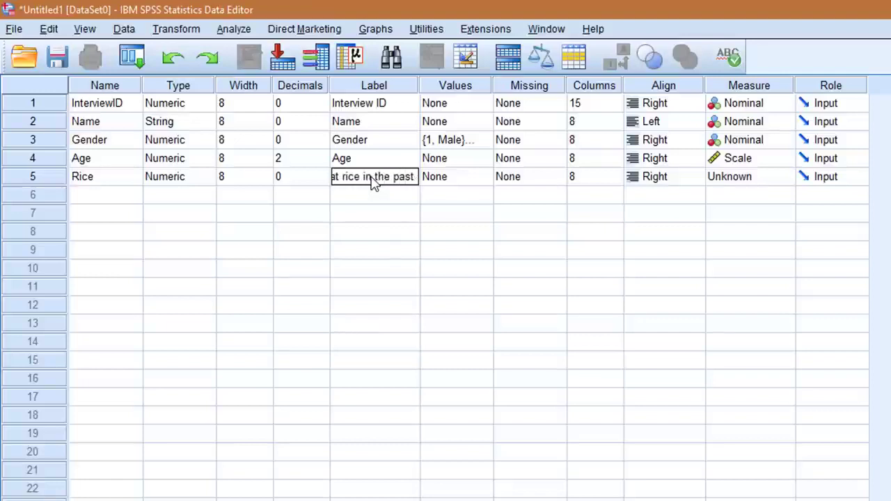
type(" 7 days")
key("Tab")
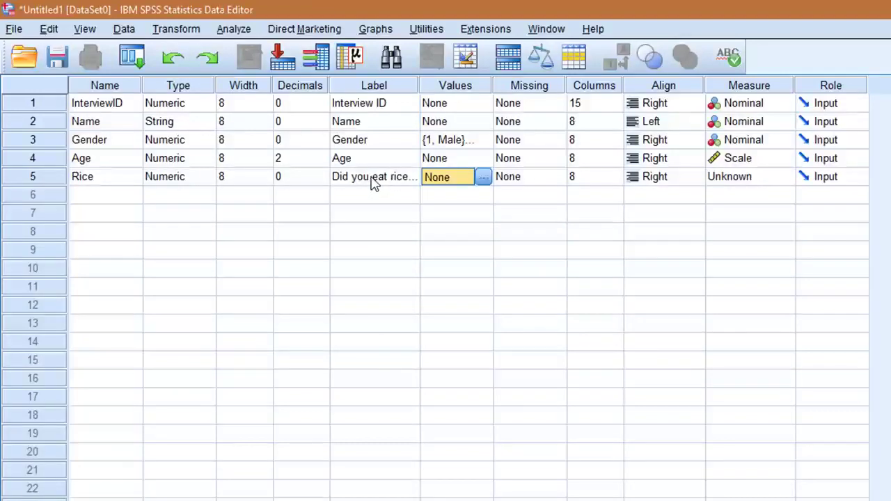
Step: Define Rice's value labels as 0 = "No" and 1 = "Yes" and set its measurement level to Ordinal
left_click(483, 176)
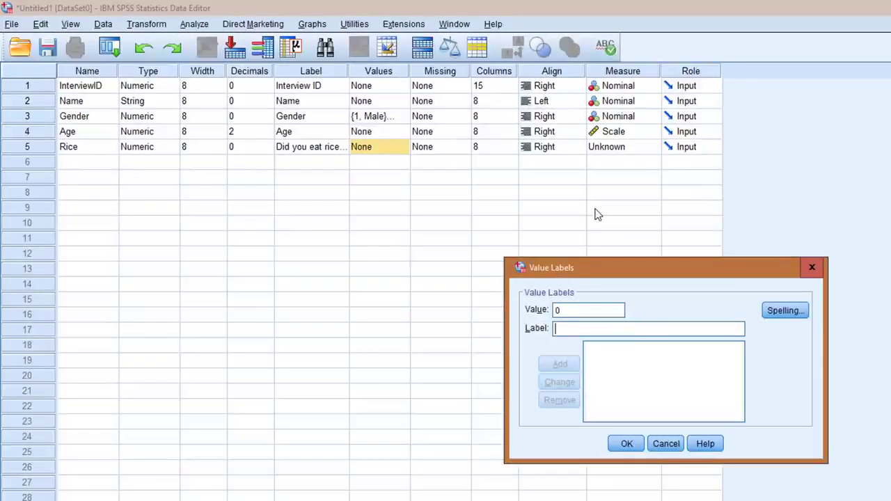
type("No")
key("Return")
type("Yes")
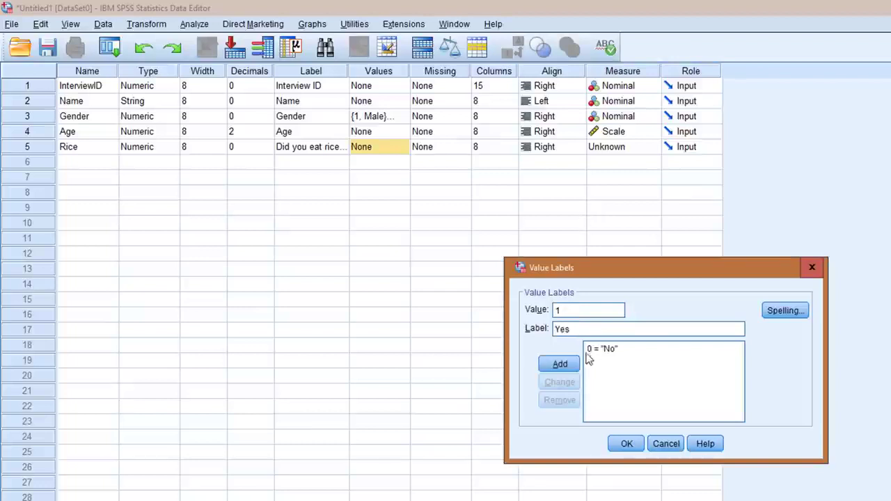
left_click(559, 364)
left_click(626, 444)
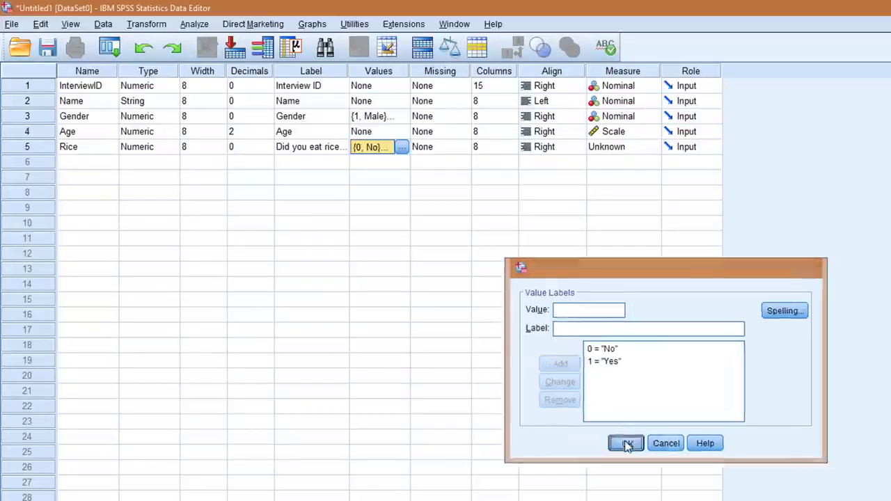
left_click(612, 149)
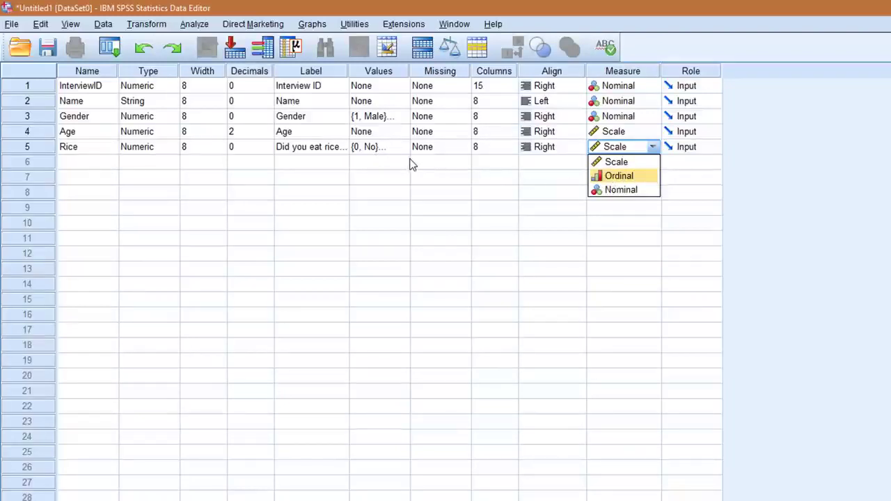
left_click(626, 176)
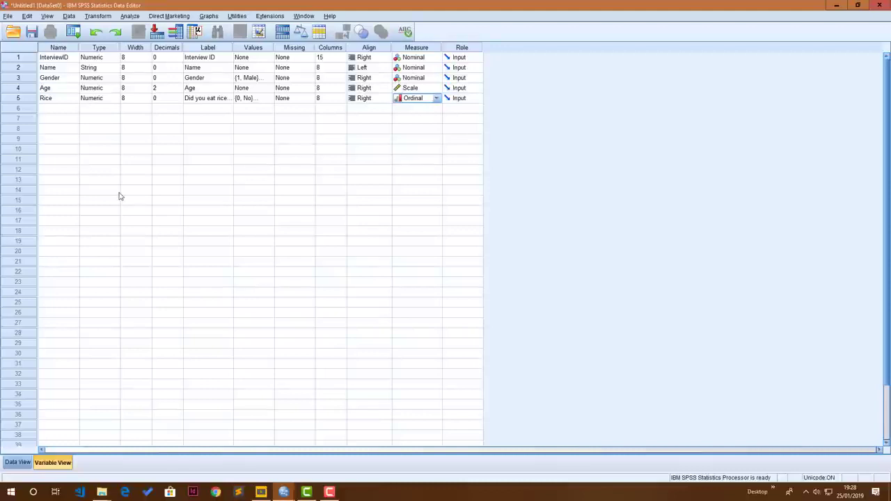
Step: In Data View, enter the first record with InterviewID 1, the respondent's name, Gender 1 (Male), Age 15 and Rice Yes
left_click(15, 463)
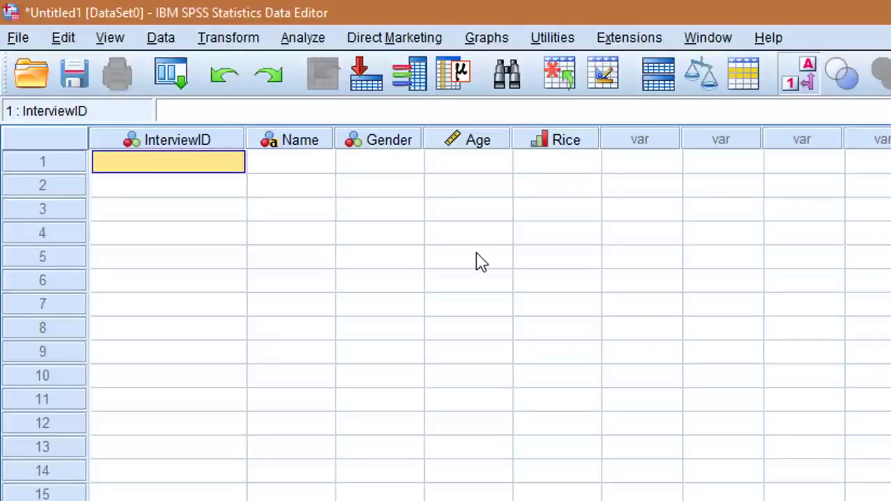
type("1")
key("Tab")
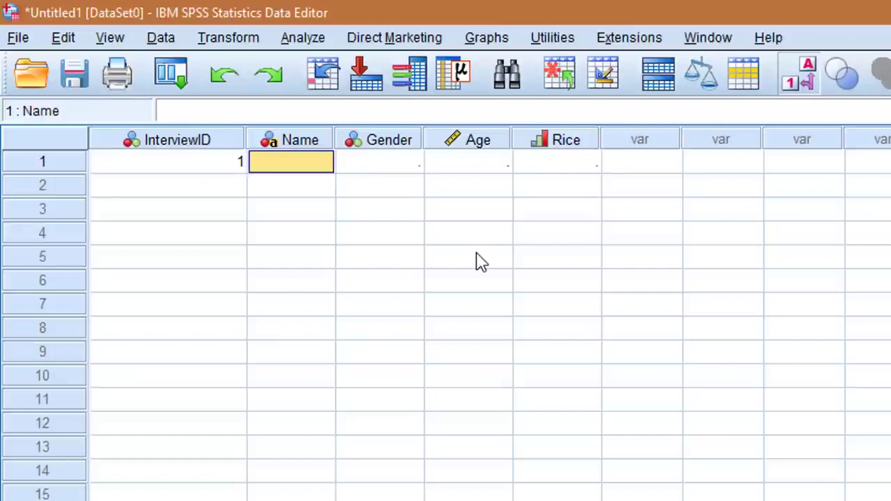
type("Peter")
key("Tab")
type("1")
key("Tab")
type("15")
Step: Enter records 2 to 4 with the respondents' names and Gender, Age, Rice values: Female, 20, Yes; Male, 18, No; Male, 13, Yes
key("Tab")
type("Marian")
key("Tab")
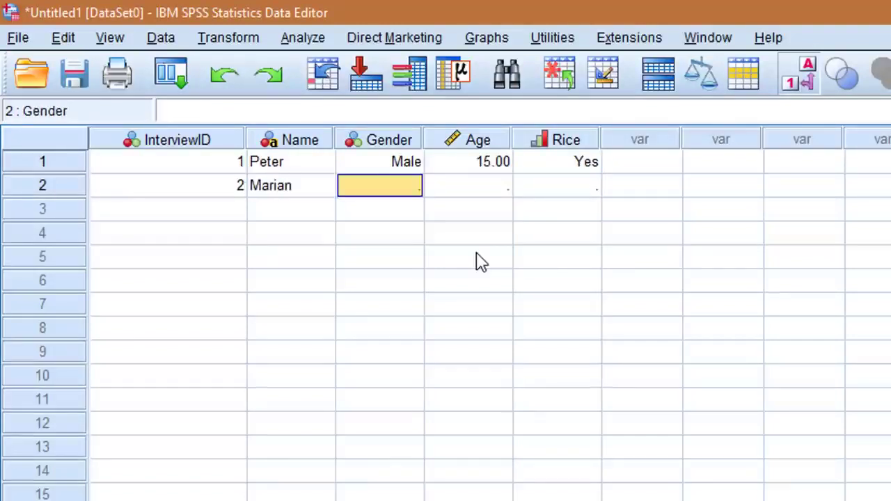
type("2")
key("Tab")
type("20\t1\t3\tJohn\t1\t18")
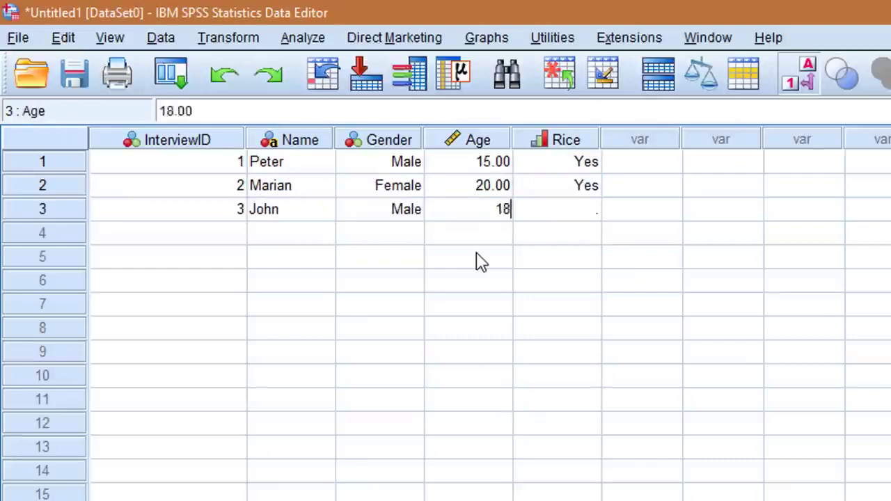
type("\t2\t4\tJames\t1\t13\t1\t")
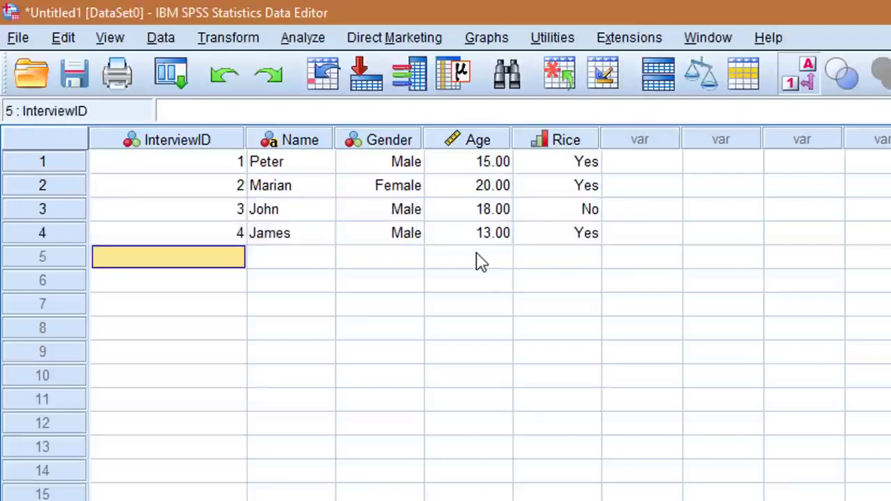
type("5\tPeter\t1\t18\t1\t6\tEmily\t2")
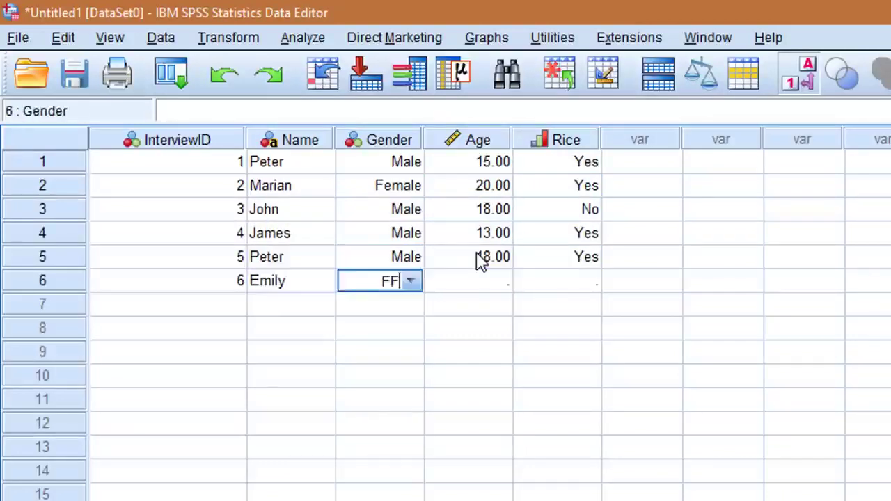
type("\t19\t2\t7\tErica\t2\t22")
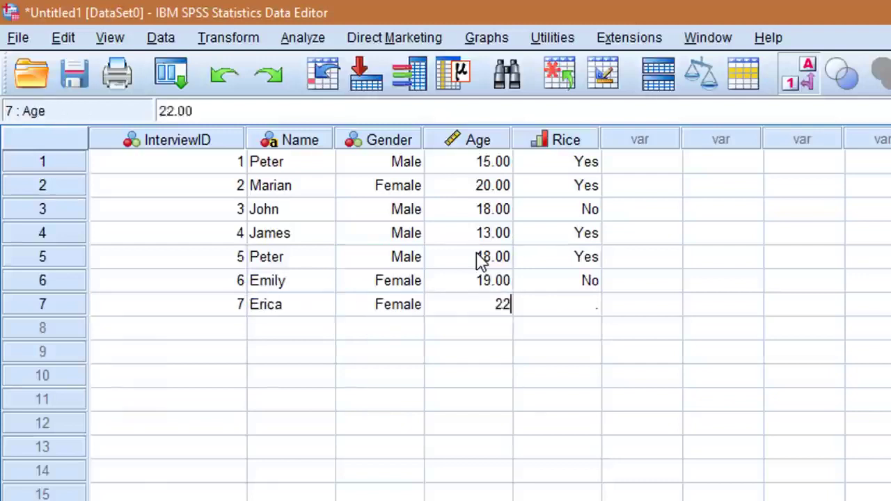
type("\t2\t8\tJean\t2\t25\t1\t")
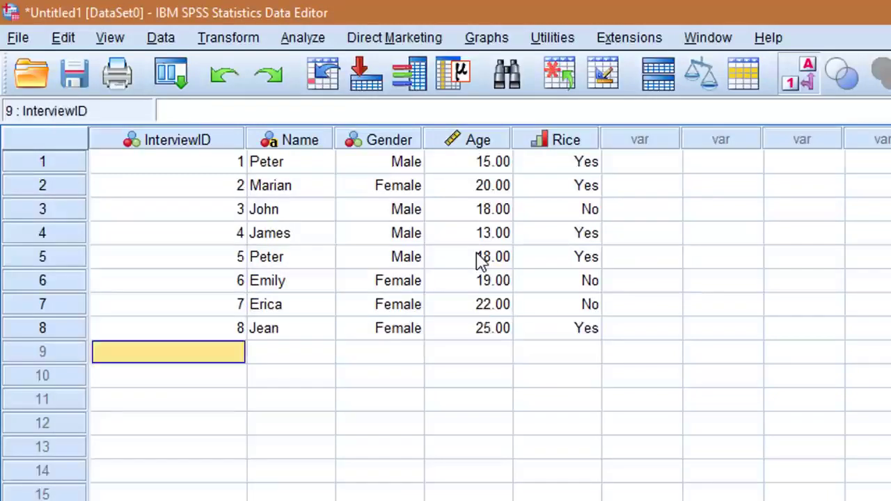
type("9\tJane\t2\t22\tN\t10\t")
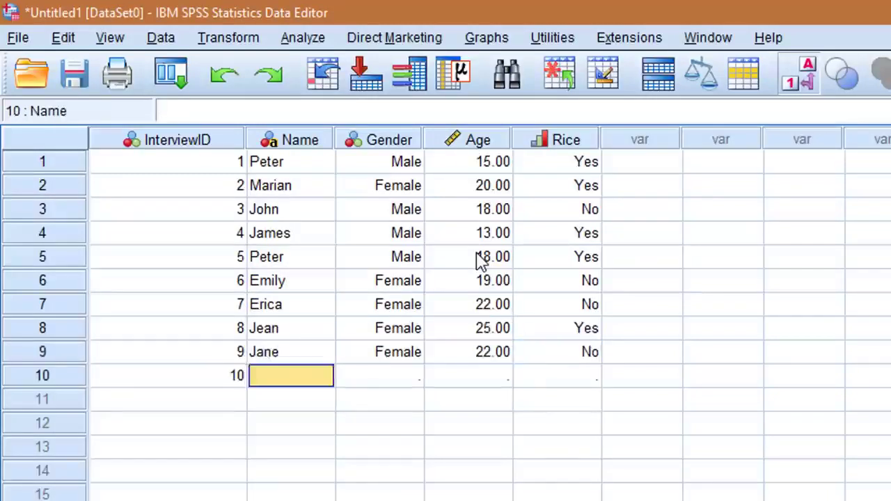
type("Victoria\t2\t26\tN\t11\tSean\t")
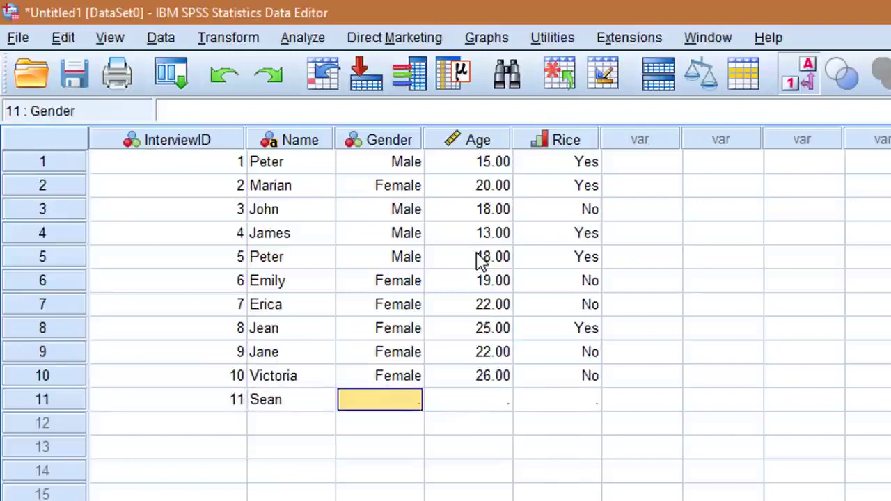
type("1\t17\tY\t12\tRyan\t1\t19")
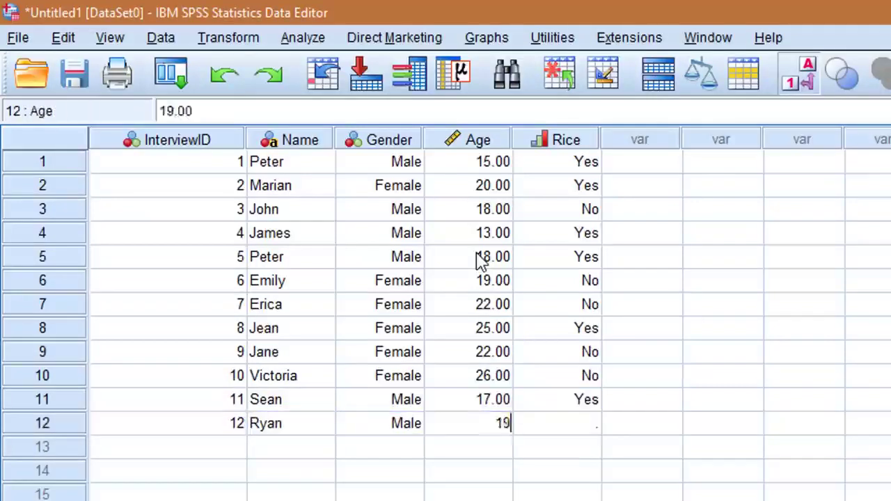
type("\tY\t13\tKelvin\t1\t22\tY\t")
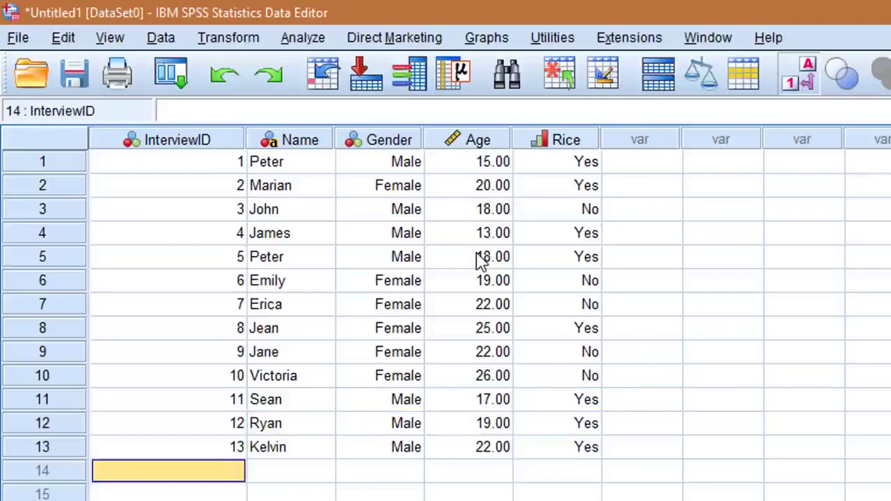
type("14\tSangwani\t1\t23\tN\t15\tRob")
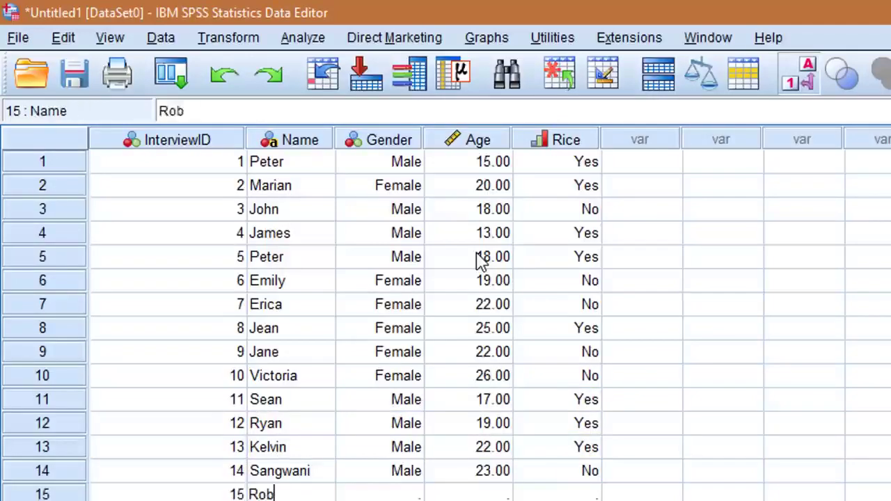
type("ert\t1\t22\tY\t16\tRalph\t1\t18\t")
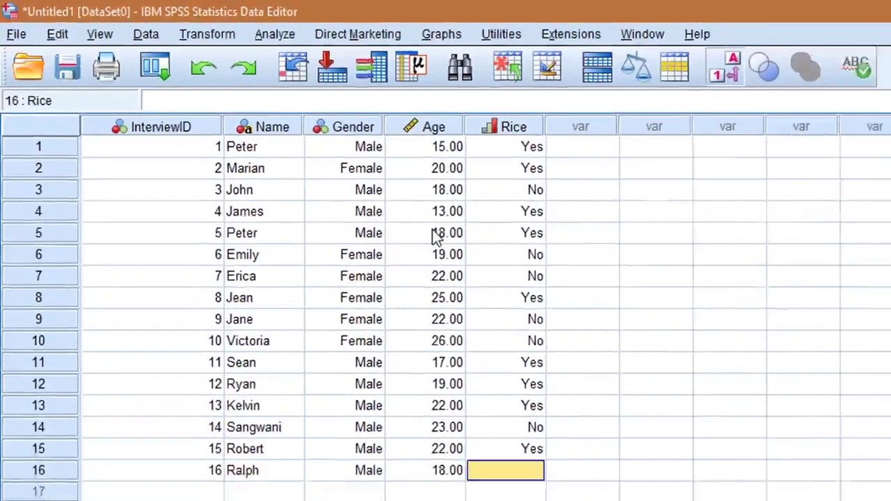
type("Y\t17")
type("\tCicy\t2\t19\tN")
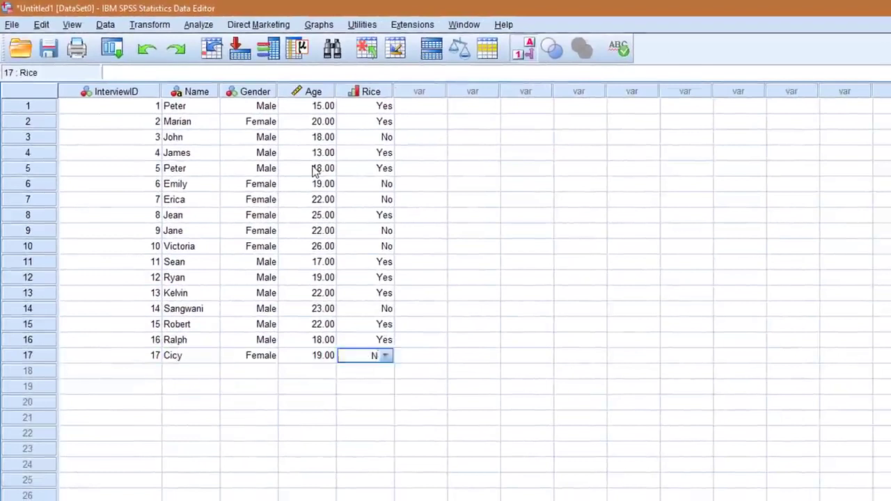
type("\t18")
Step: Enter the record with InterviewID 18, the respondent's name, Gender Female, Age 25 and Rice Yes
key("shift+Tab")
type("Mar")
type("25")
key("Tab")
type("1")
Step: Enter the record with InterviewID 19, the respondent's name, Gender Female, Age 22 and Rice No
key("Tab")
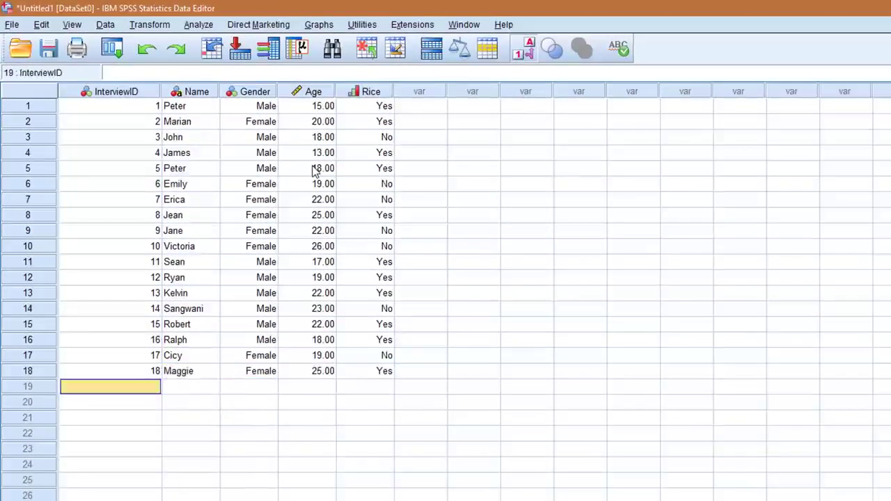
type("19")
key("Tab")
type("Chifundo")
key("Tab")
type("F")
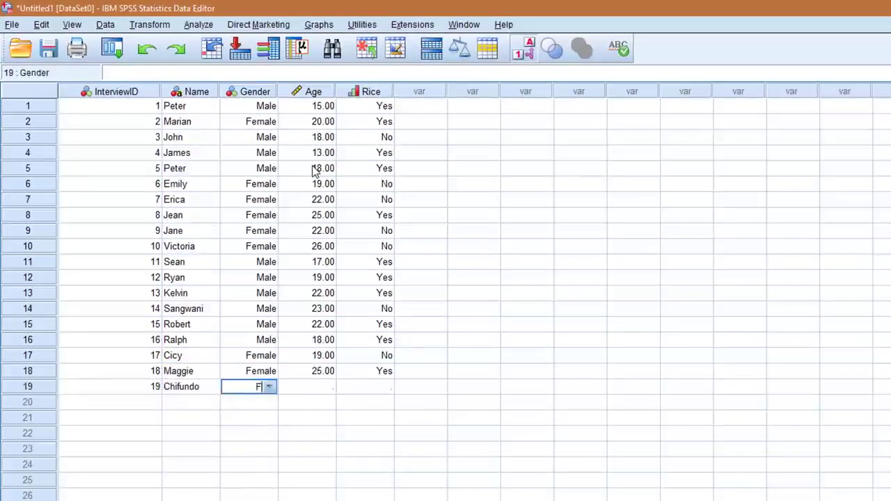
key("Tab")
type("22")
Step: Enter the record with InterviewID 20, the respondent's name, Gender Female, Age 25 and Rice Yes
key("Tab")
type("N")
key("Tab")
type("5")
key("Tab")
type("1")
key("Tab")
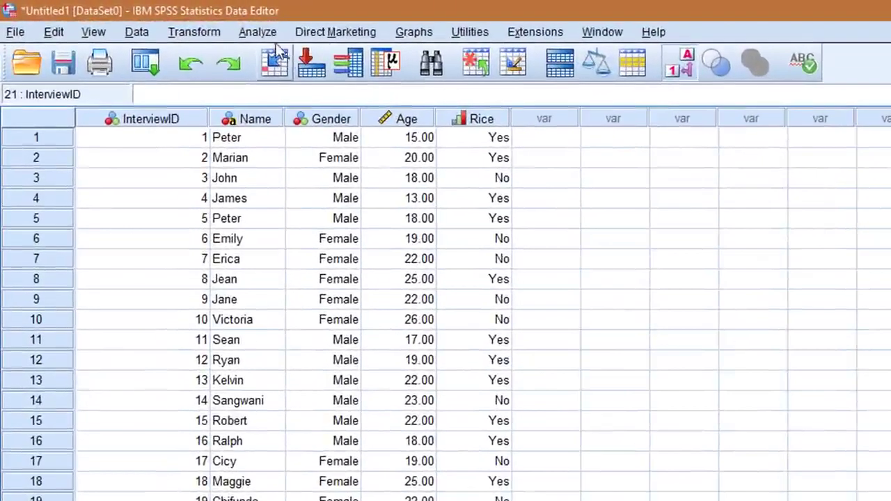
Step: Set up a Frequencies analysis with Gender and "Did you eat rice in the past 7 days?" as its variables
left_click(260, 35)
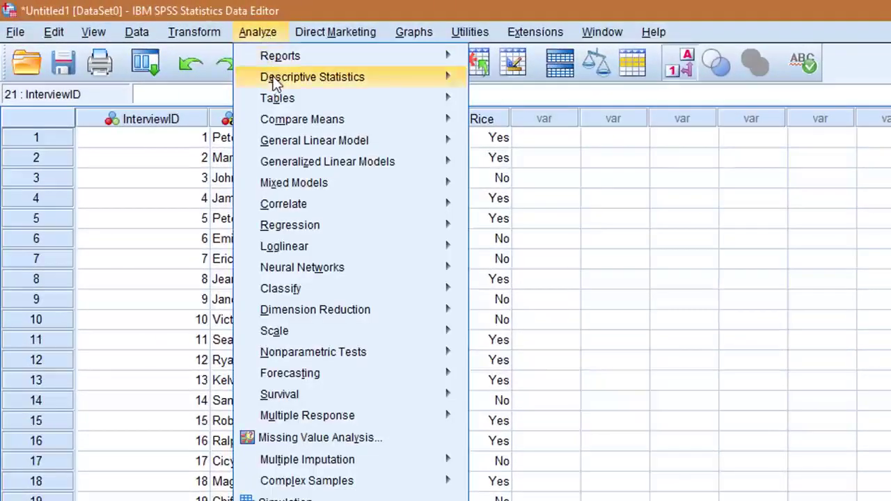
mouse_move(268, 76)
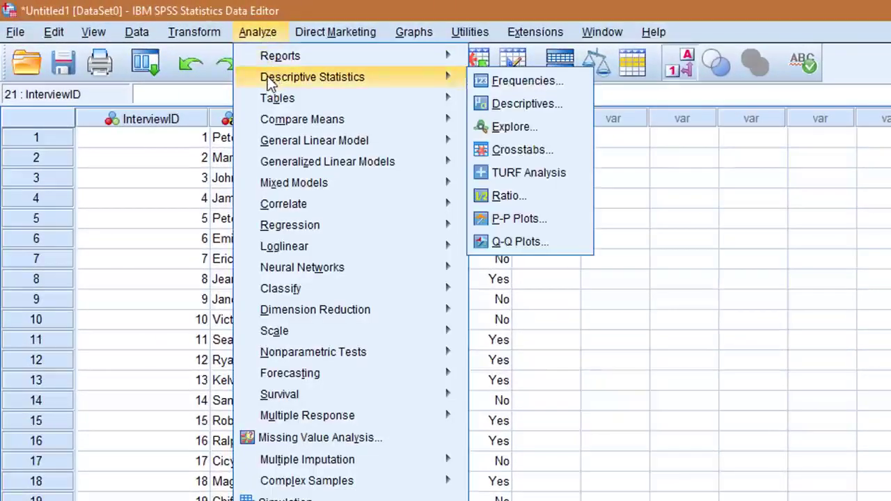
left_click(503, 82)
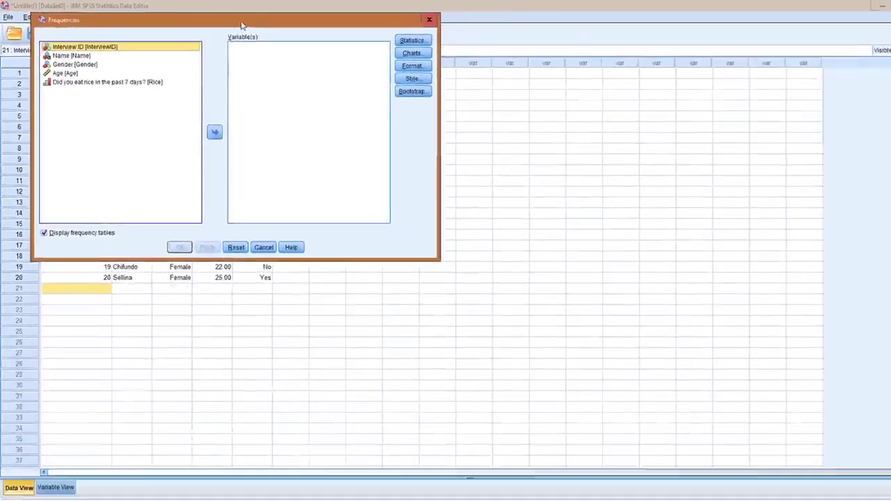
left_click_drag(404, 34, 618, 184)
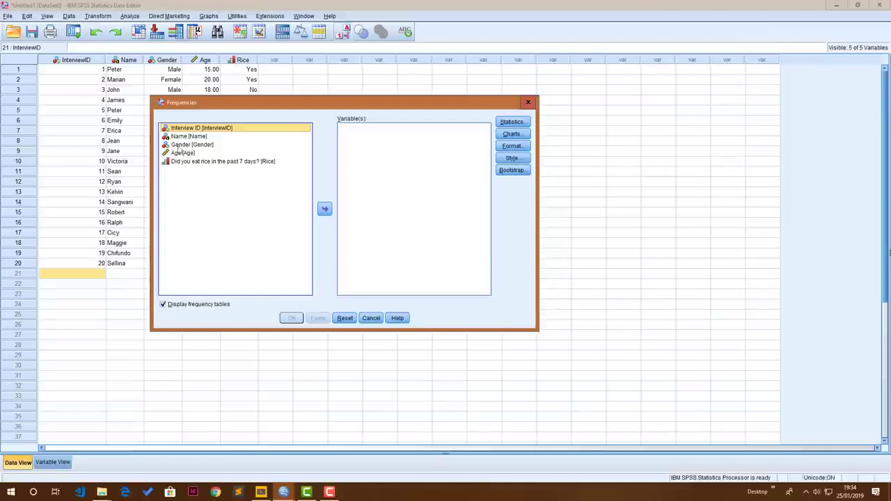
left_click_drag(179, 145, 366, 152)
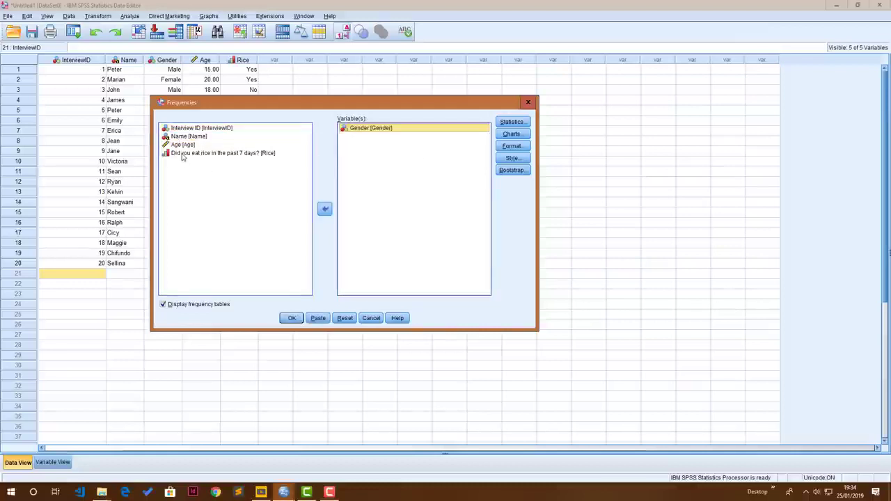
left_click_drag(183, 154, 368, 160)
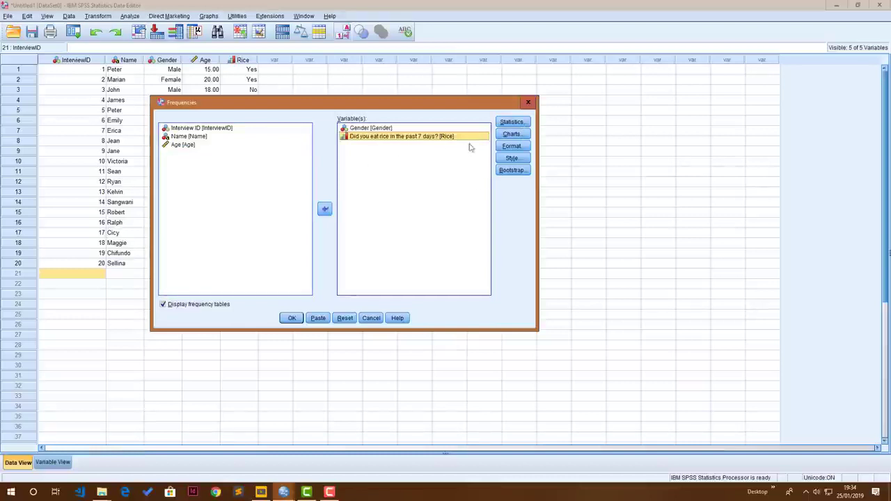
Step: Add bar charts with frequencies as chart values to the analysis and run it
left_click(511, 133)
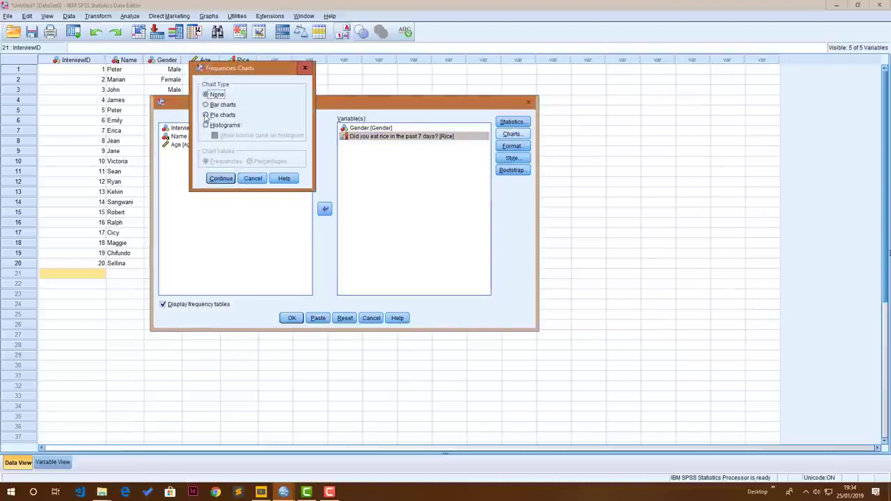
left_click(206, 116)
left_click(206, 105)
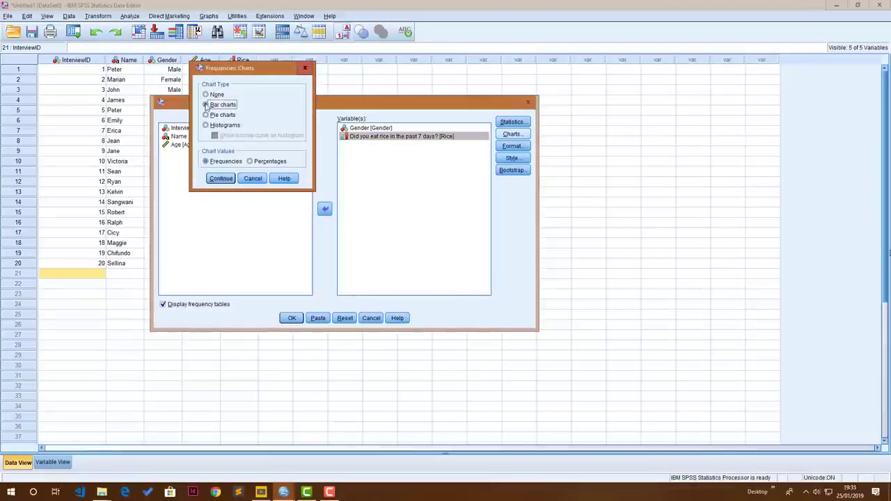
left_click(224, 180)
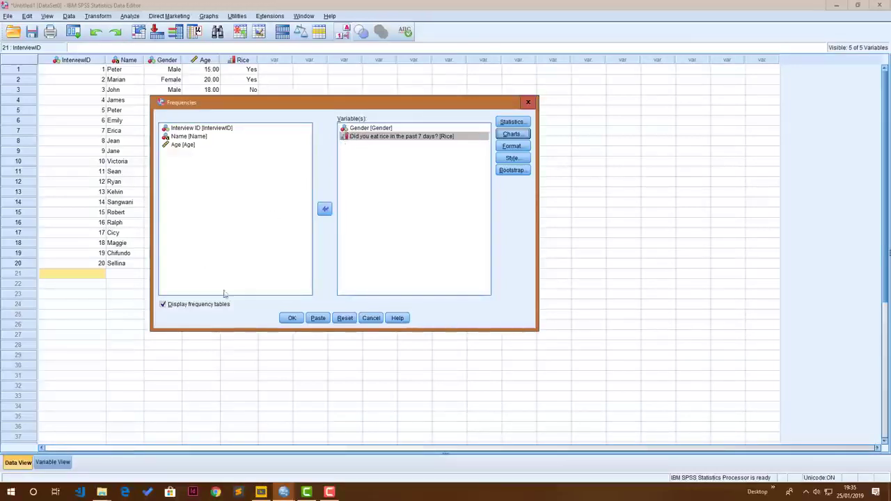
left_click(293, 318)
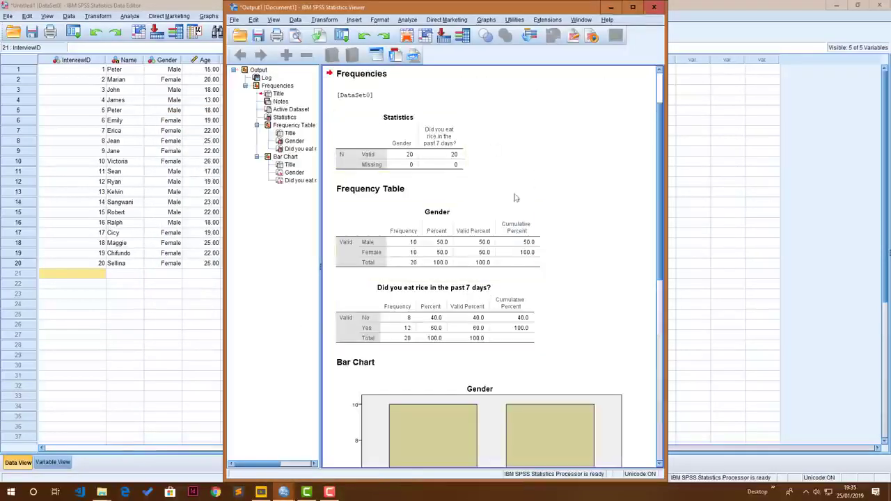
Step: Copy the "Did you eat rice in the past 7 days?" bar chart from the output
scroll(506, 208, "down", 1)
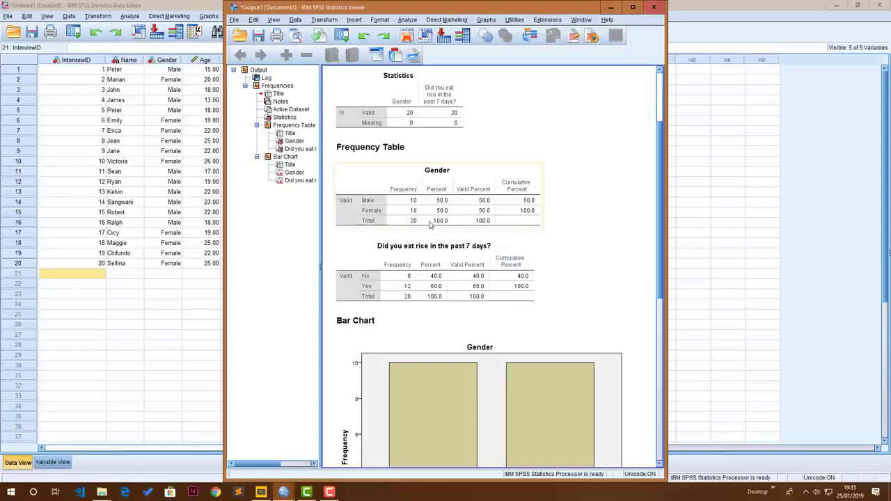
scroll(432, 236, "down", 2)
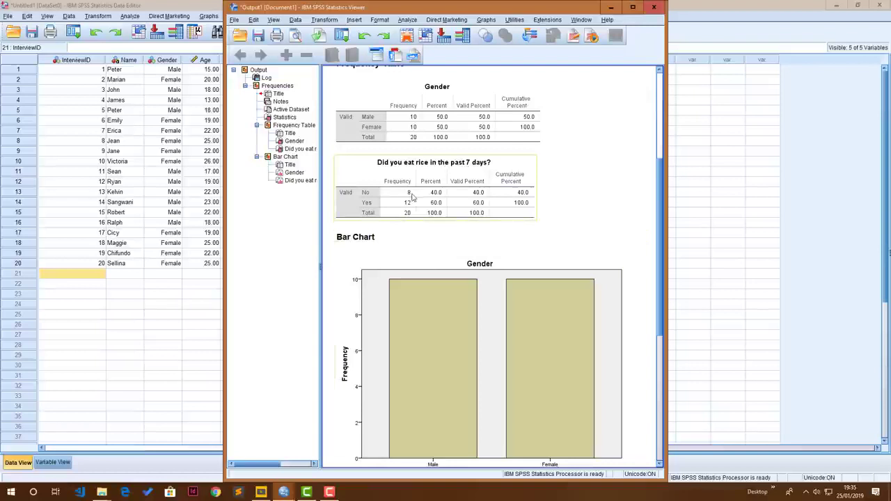
scroll(397, 220, "down", 1)
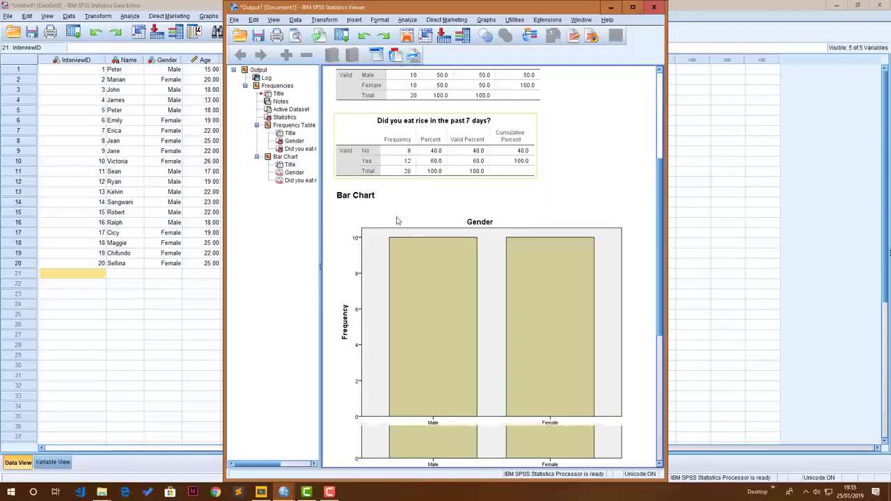
scroll(397, 221, "down", 2)
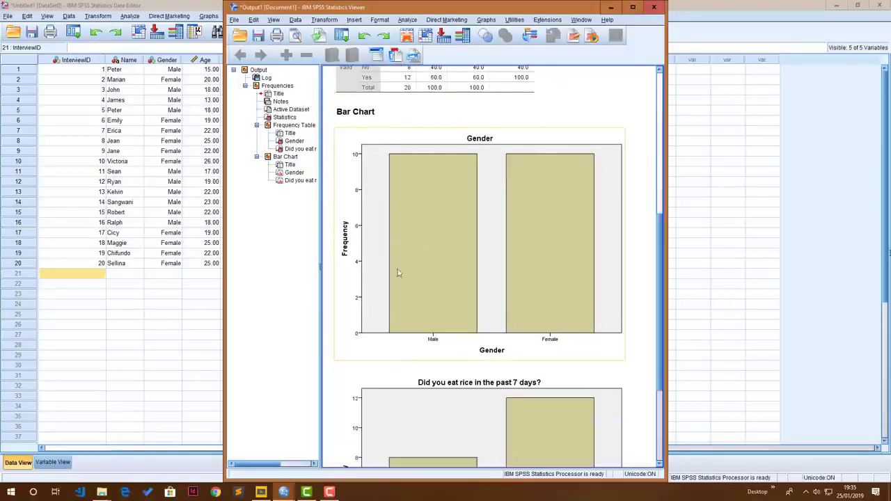
scroll(467, 209, "down", 2)
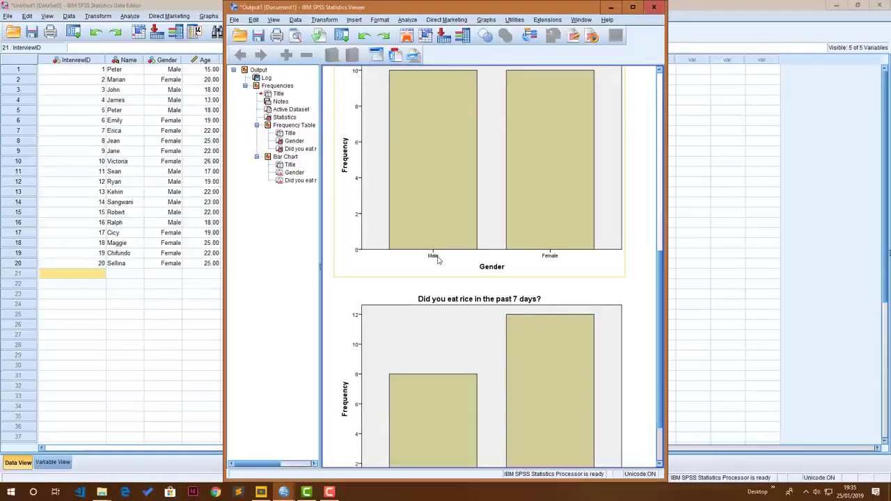
scroll(475, 238, "down", 2)
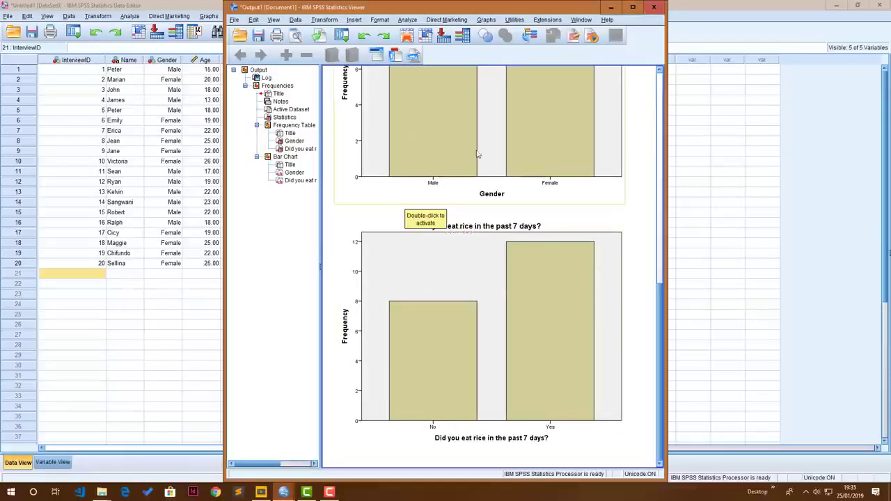
left_click(440, 242)
right_click(440, 241)
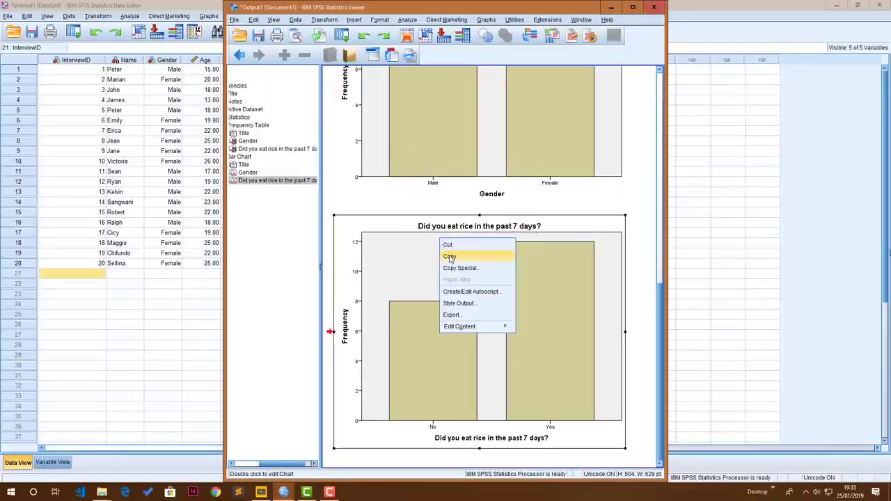
left_click(451, 256)
Step: Switch to Word and paste the copied rice bar chart into the blank document
left_click(143, 261)
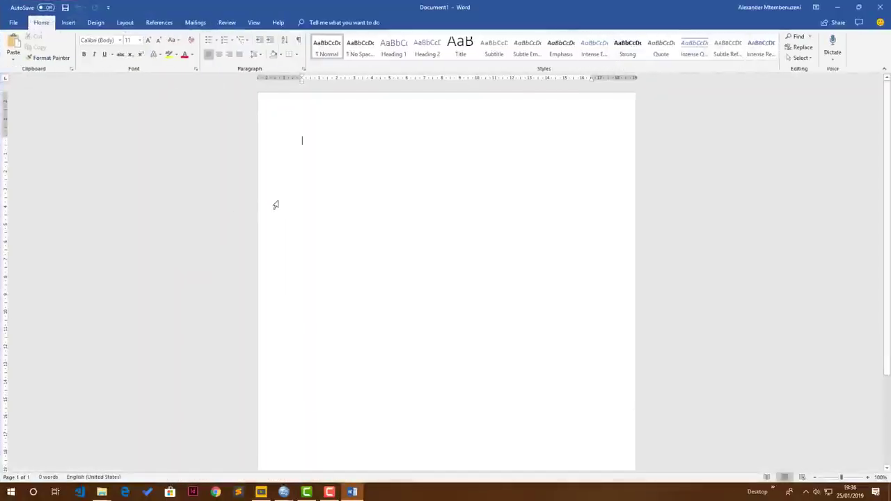
right_click(290, 168)
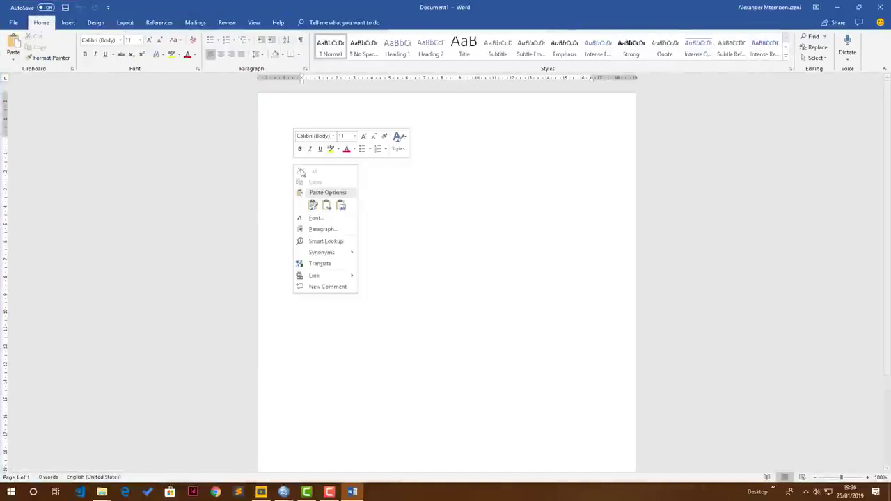
left_click(311, 206)
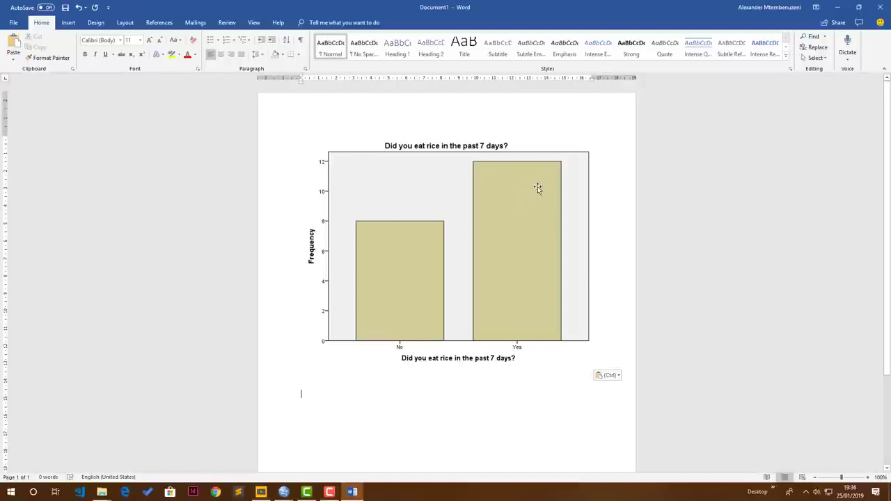
Step: Return to the SPSS Data Editor and reset the Frequencies analysis, making Age its only variable
mouse_move(293, 493)
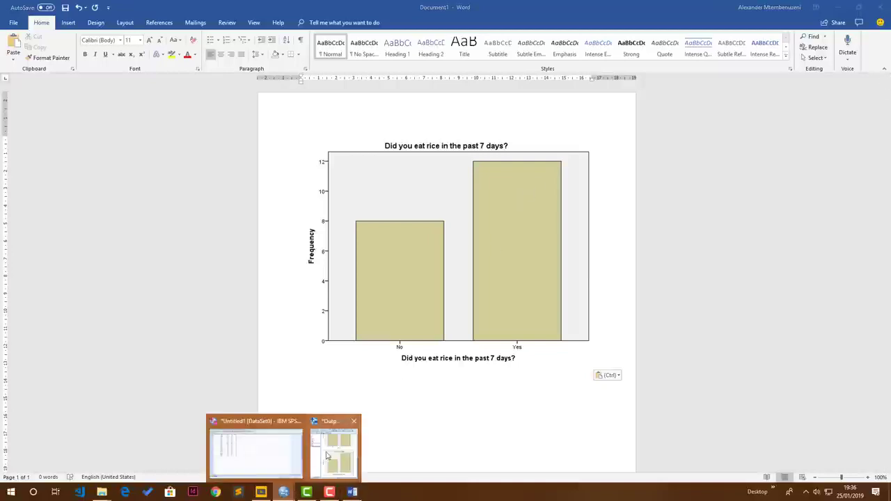
left_click(253, 445)
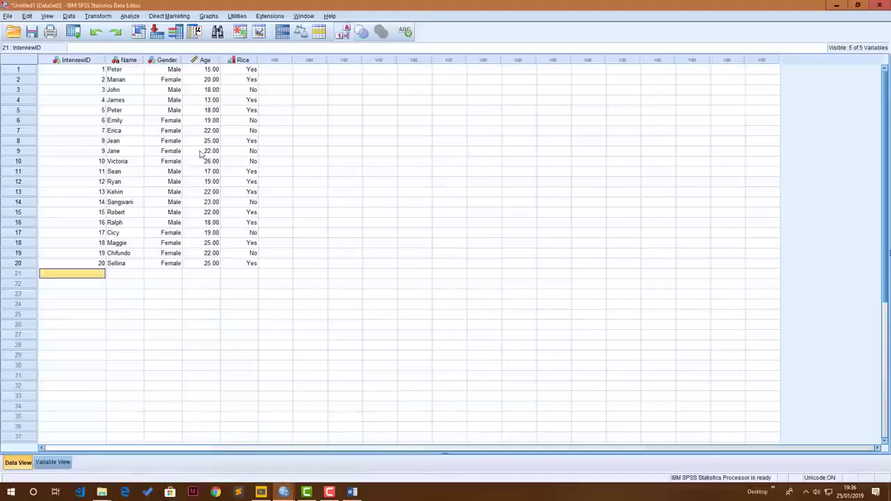
left_click(206, 61)
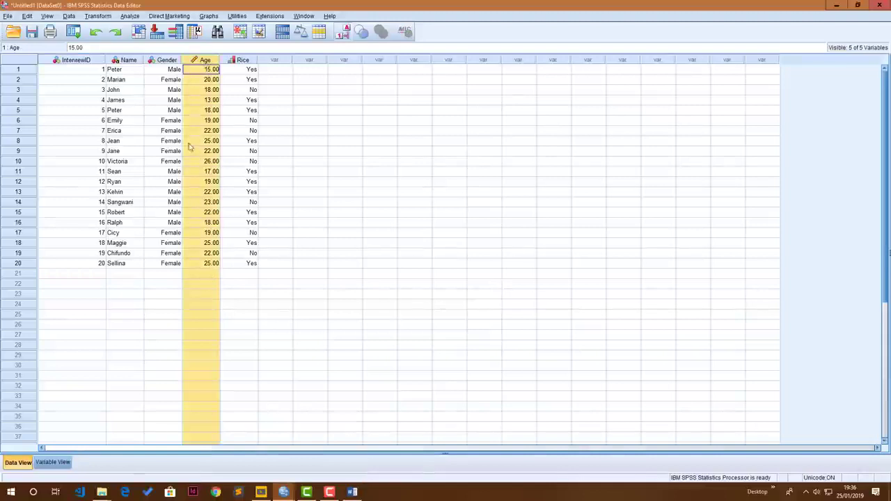
left_click(130, 15)
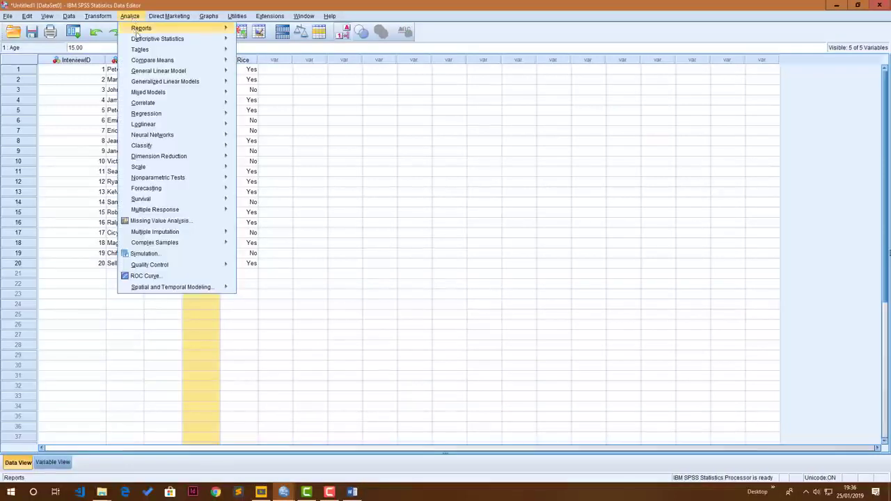
mouse_move(141, 42)
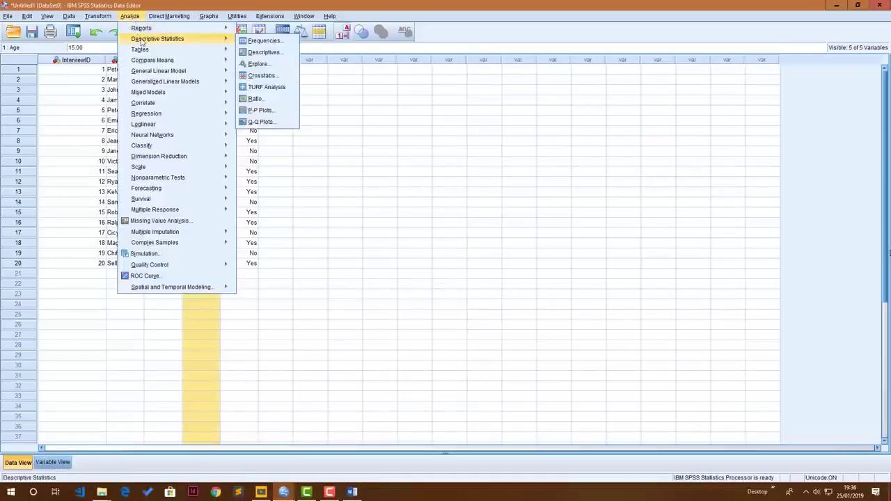
left_click(263, 40)
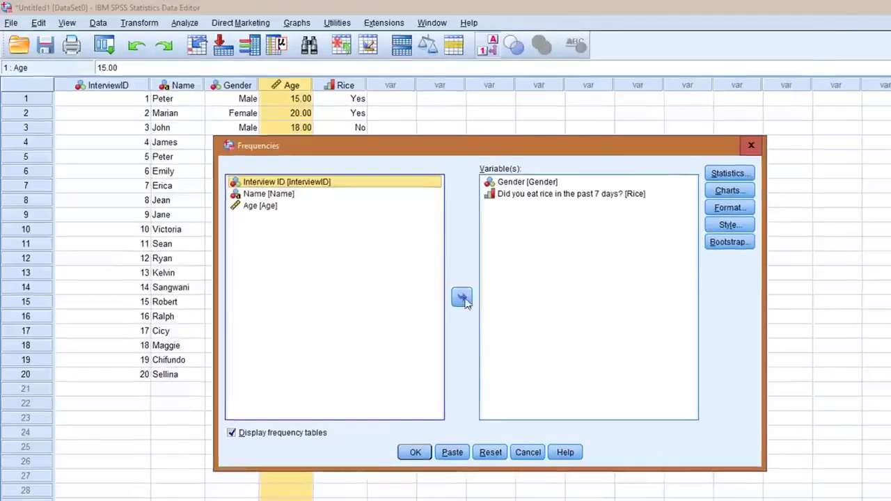
left_click(488, 454)
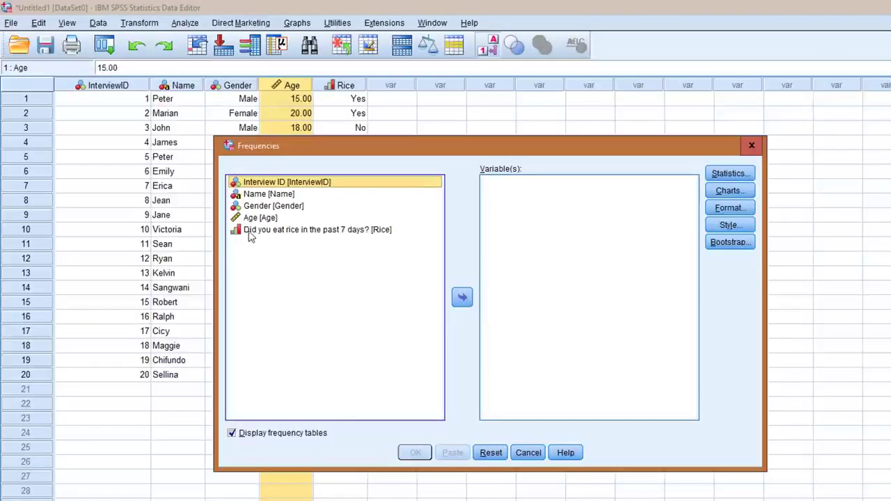
left_click_drag(250, 220, 546, 239)
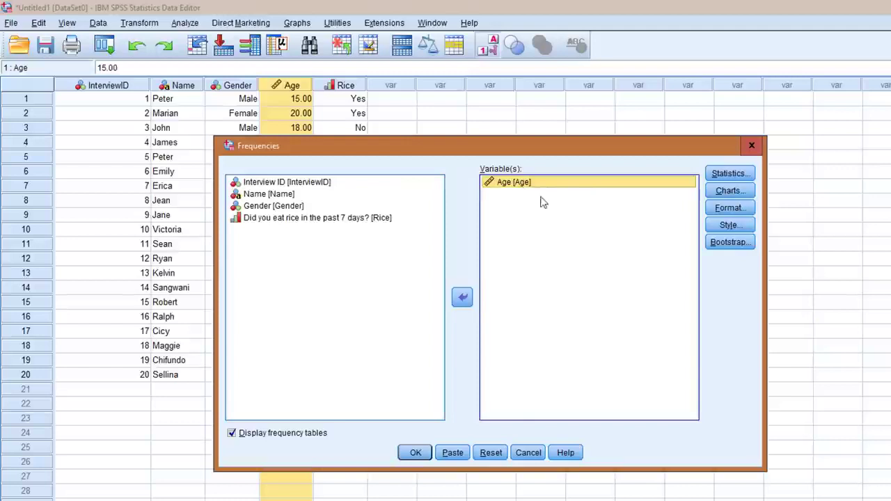
Step: Include quartiles, mean, median, standard deviation, range, minimum and maximum in the statistics for Age
left_click(729, 179)
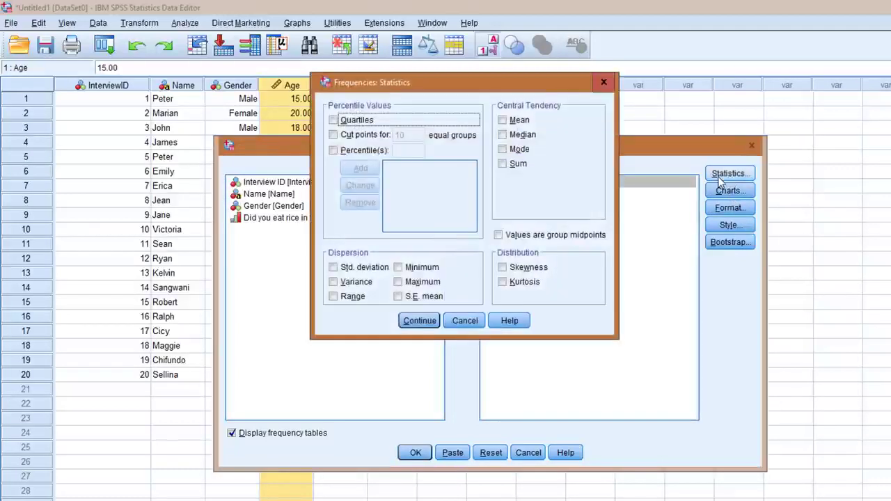
left_click(502, 119)
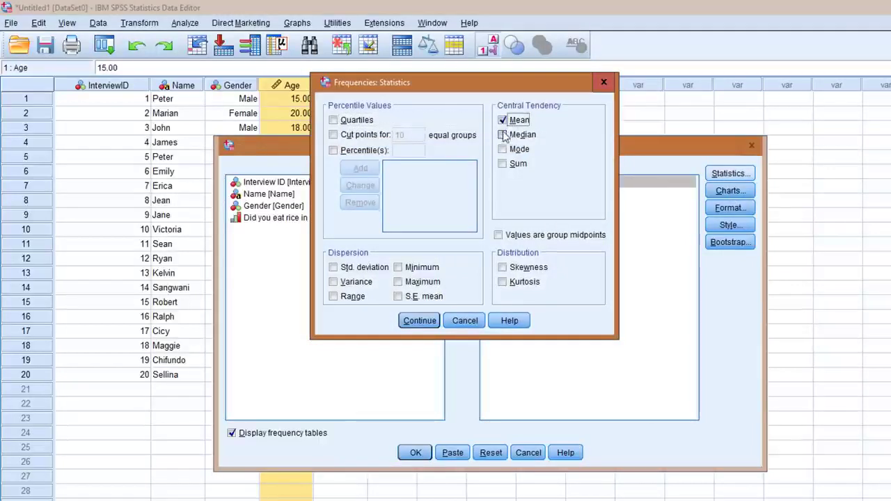
left_click(502, 135)
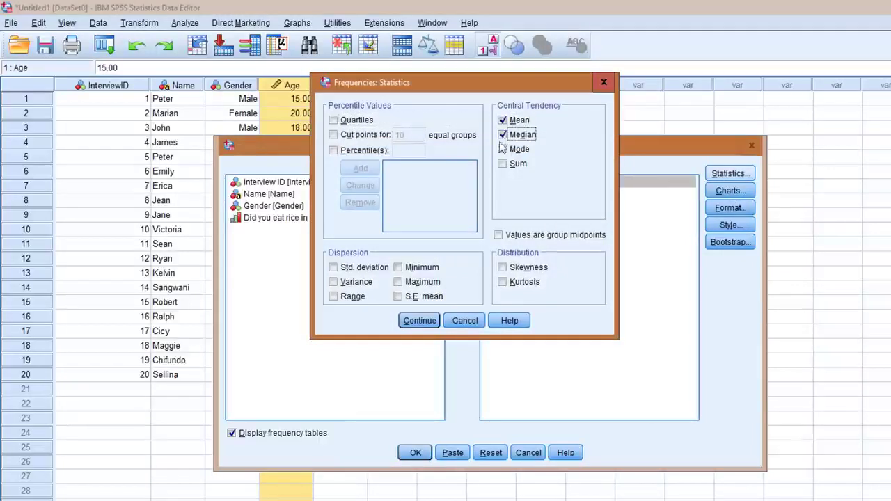
left_click(333, 268)
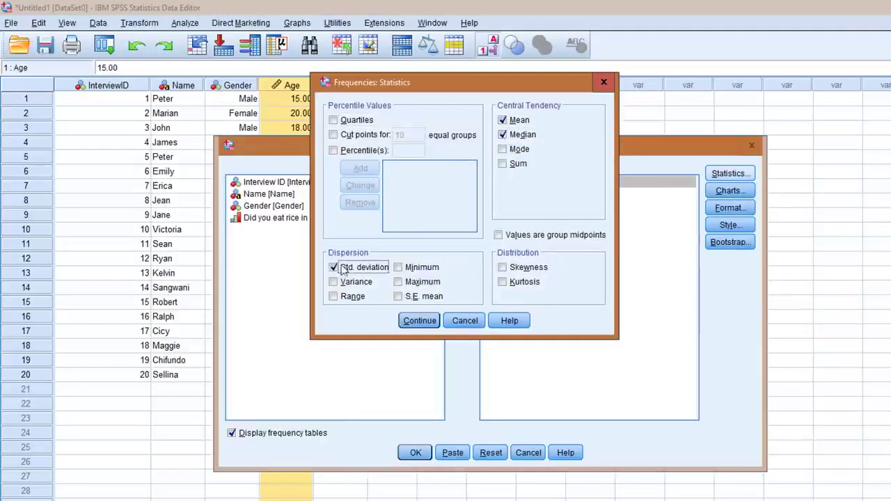
left_click(334, 297)
left_click(397, 267)
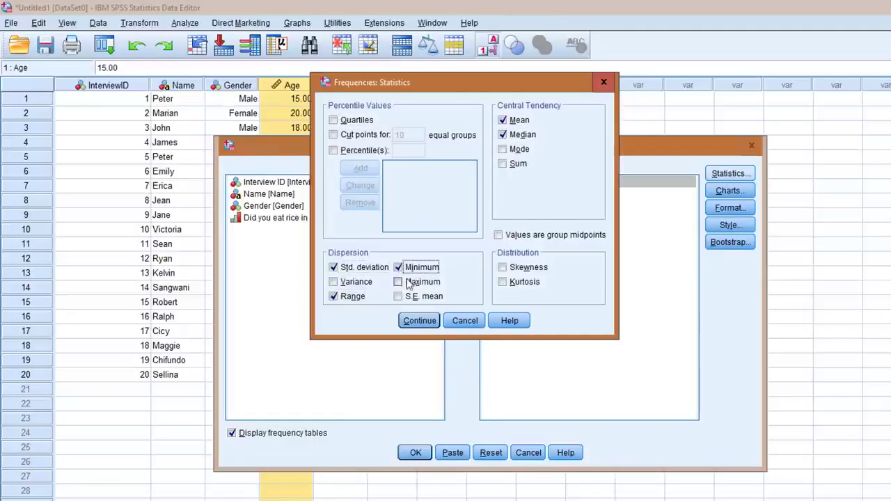
left_click(398, 282)
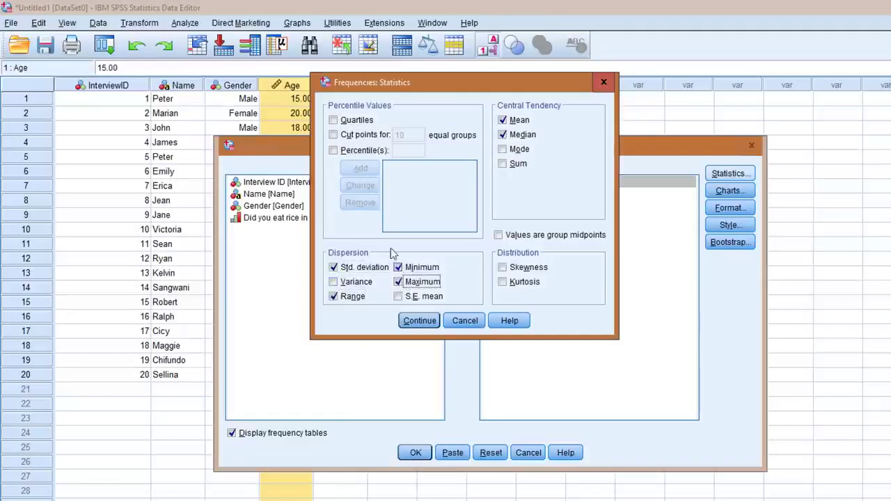
left_click(332, 121)
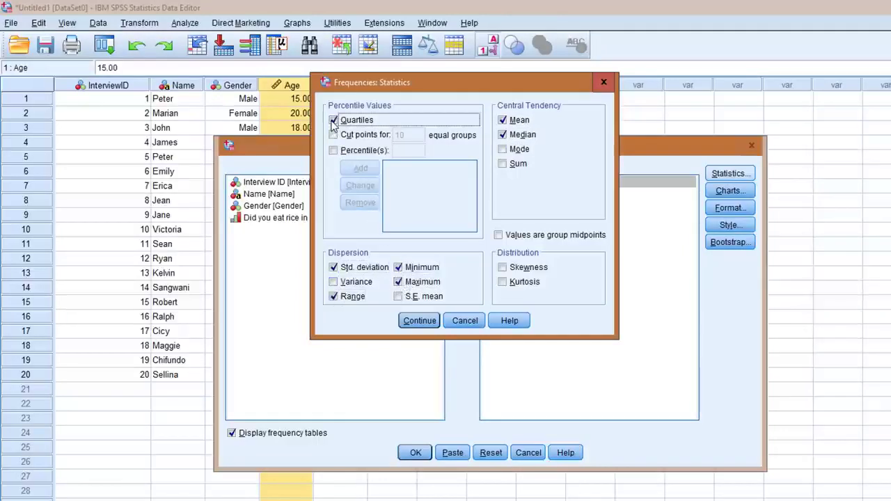
left_click(412, 320)
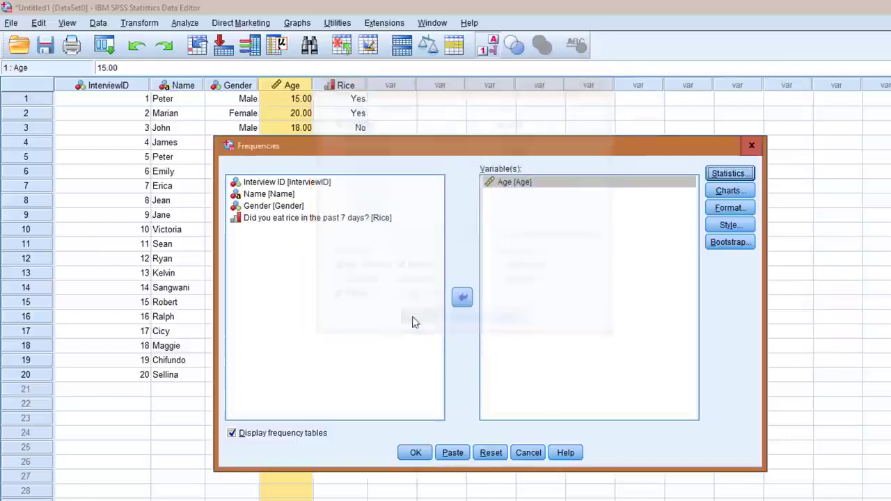
Step: Add a histogram with the normal curve shown to the Age analysis
left_click(728, 193)
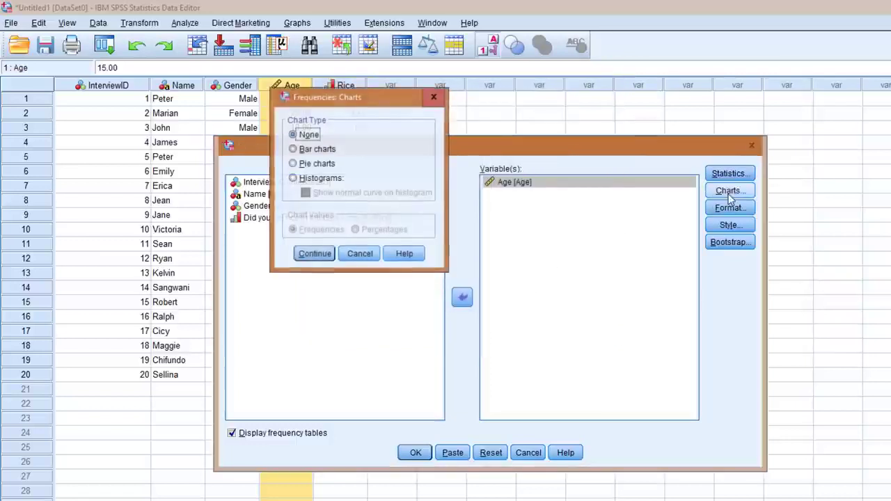
left_click(297, 181)
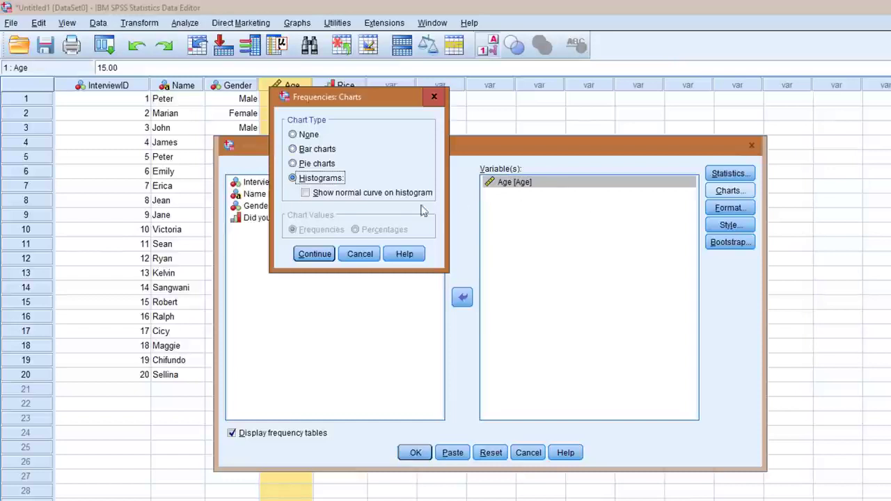
left_click(306, 195)
left_click(317, 252)
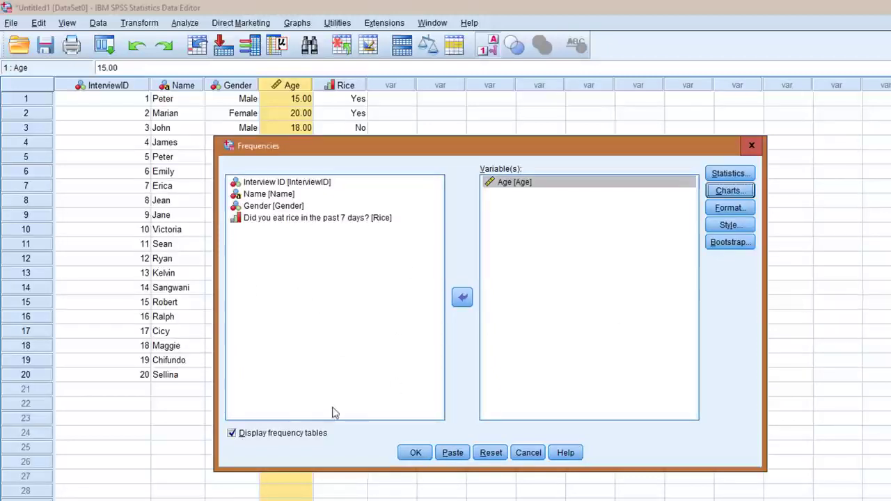
Step: Run the Age analysis without frequency tables and maximize the output window
left_click(231, 433)
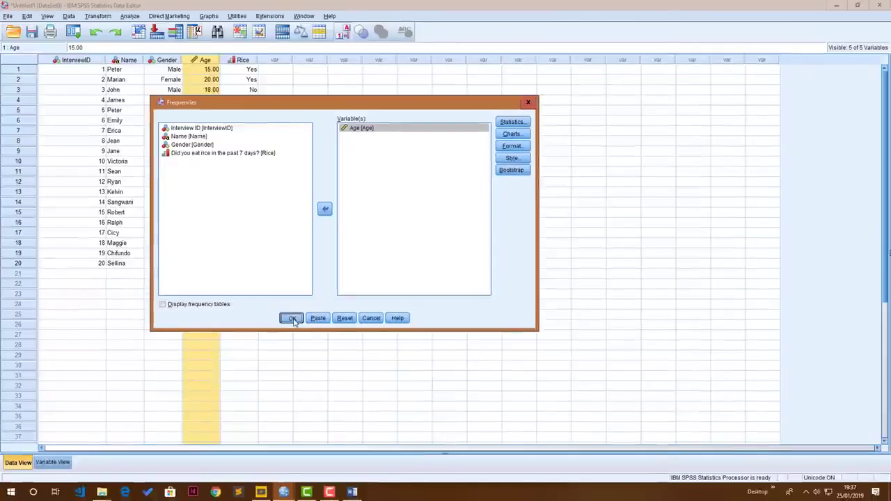
left_click(416, 452)
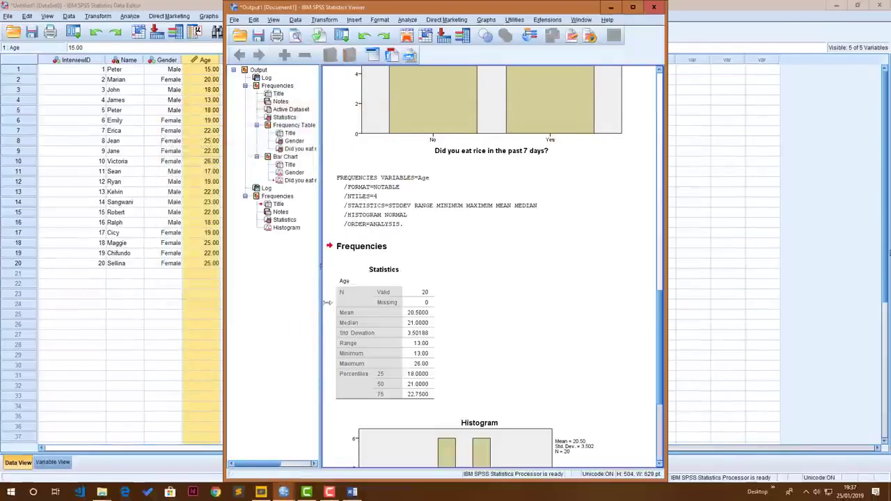
left_click(632, 7)
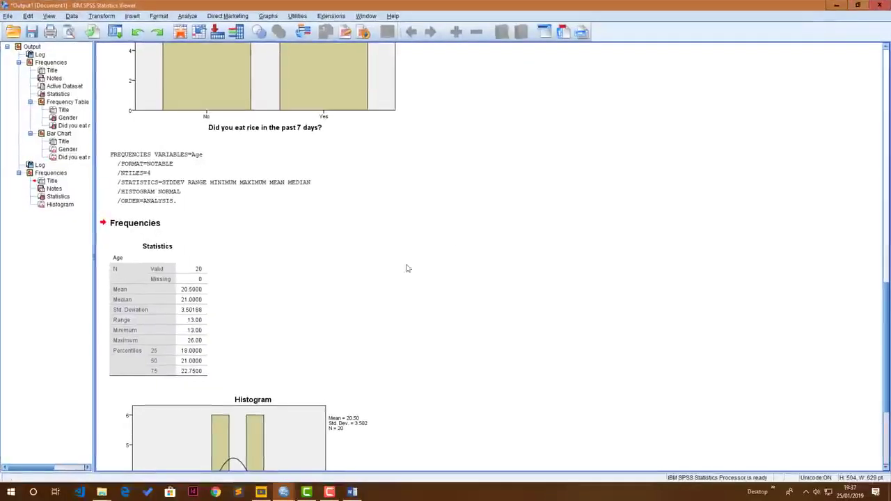
Step: Examine the Age statistics table and the histogram with its normal curve in the output
scroll(229, 320, "down", 3)
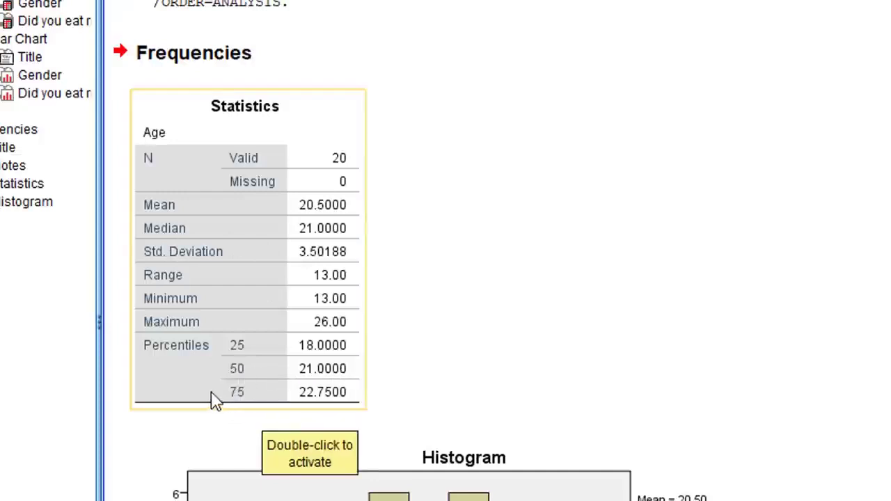
left_click(225, 465)
left_click(258, 430)
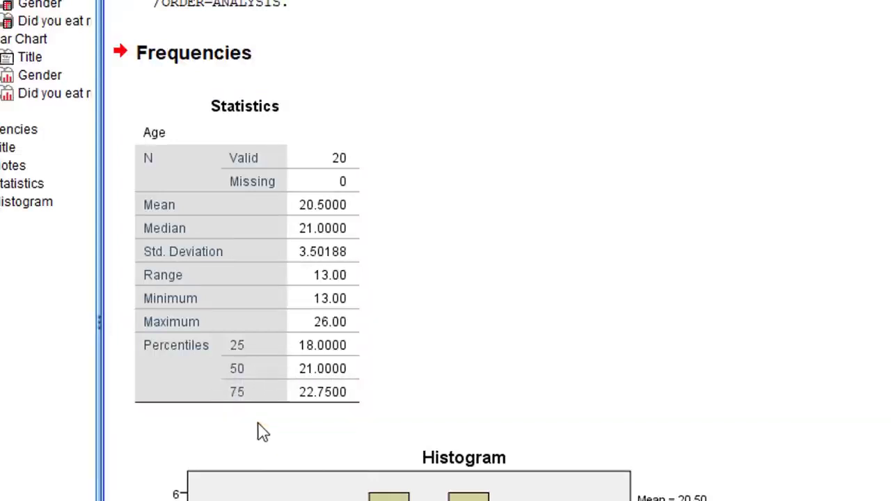
left_click(264, 404)
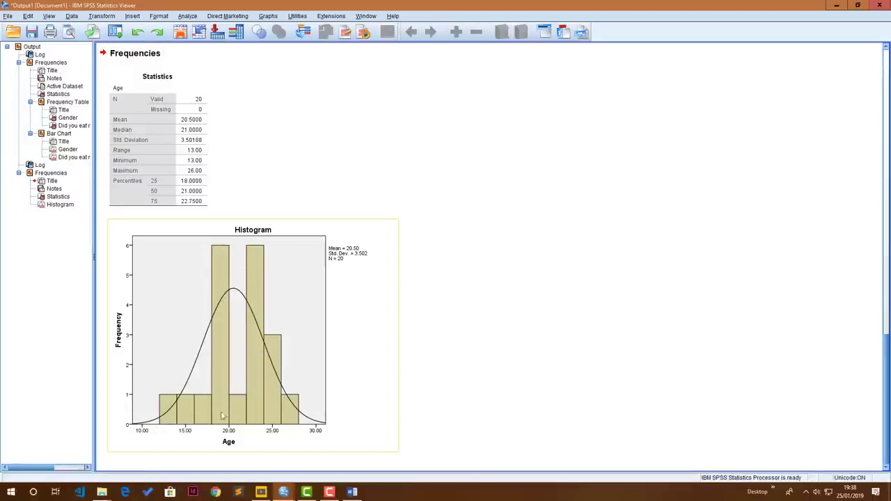
left_click(185, 196)
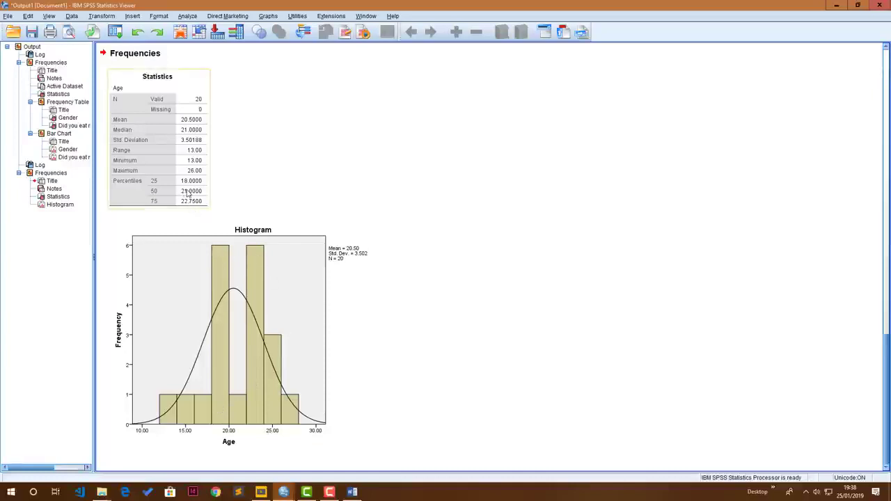
left_click(231, 266)
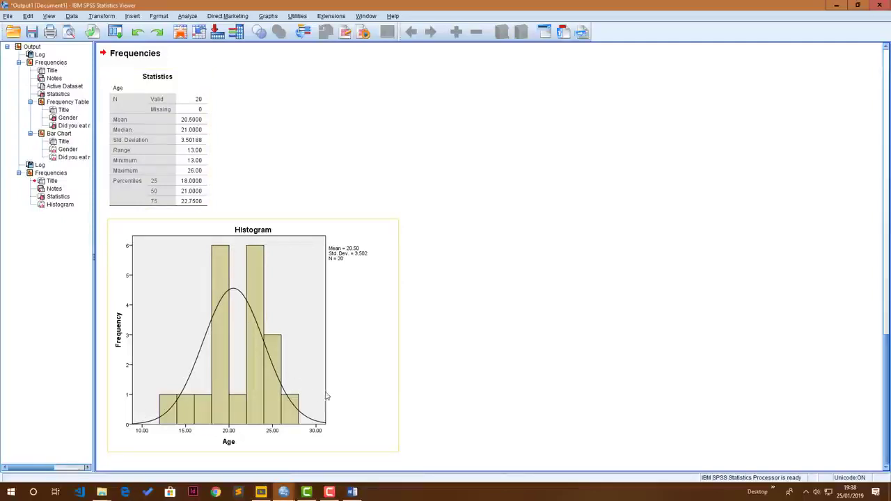
scroll(285, 286, "up", 3)
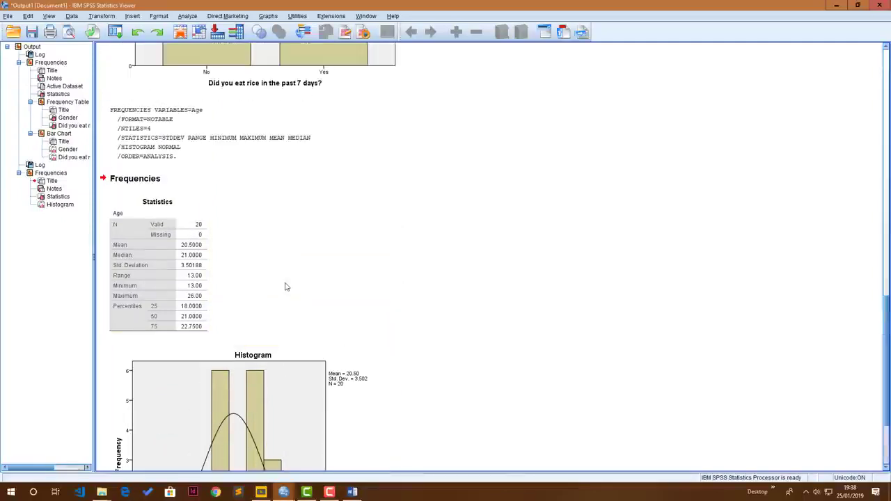